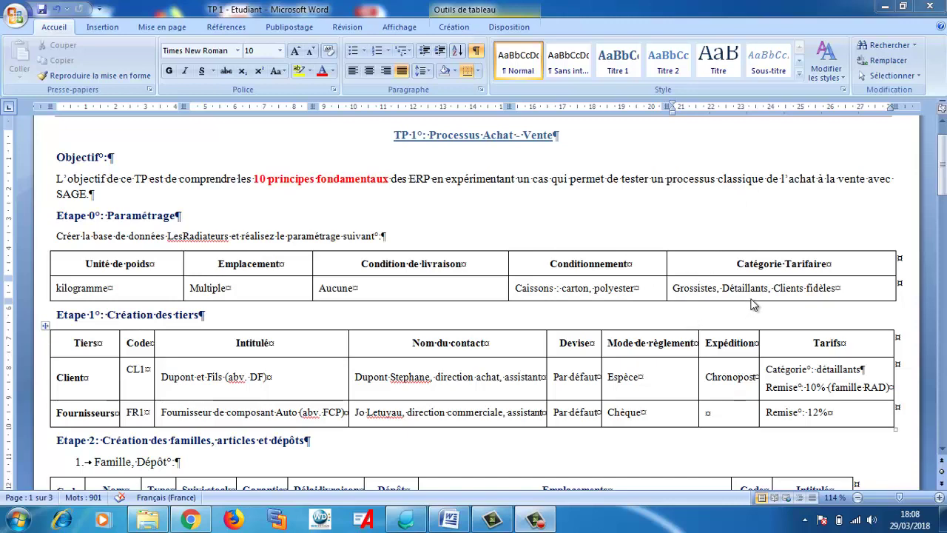
- Switch to Sage 100 Gestion commerciale and start a new commercial file based on a newly created accounting file
click(410, 522)
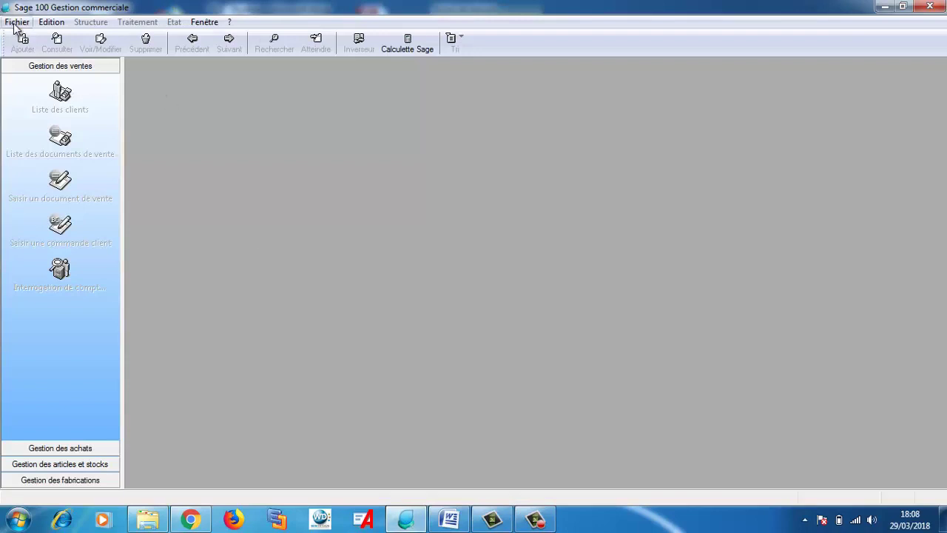
click(16, 25)
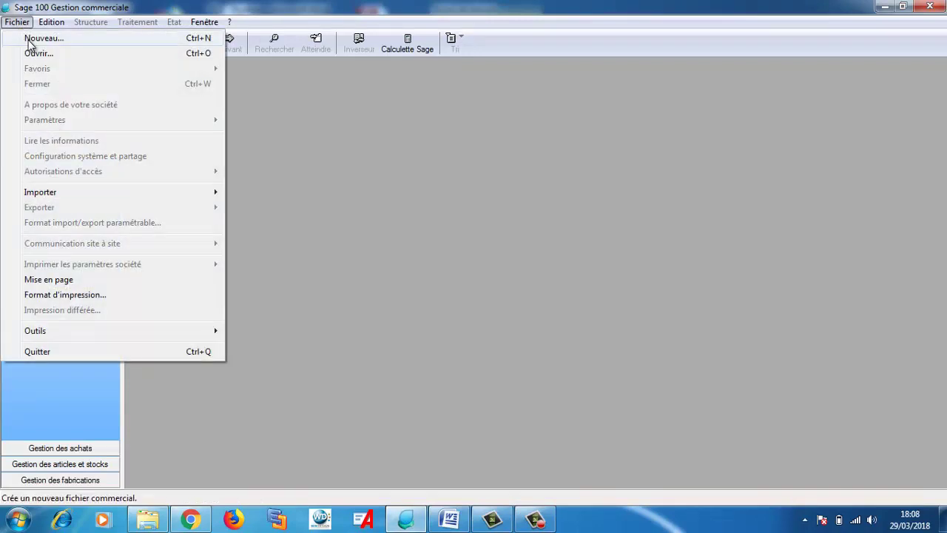
click(30, 40)
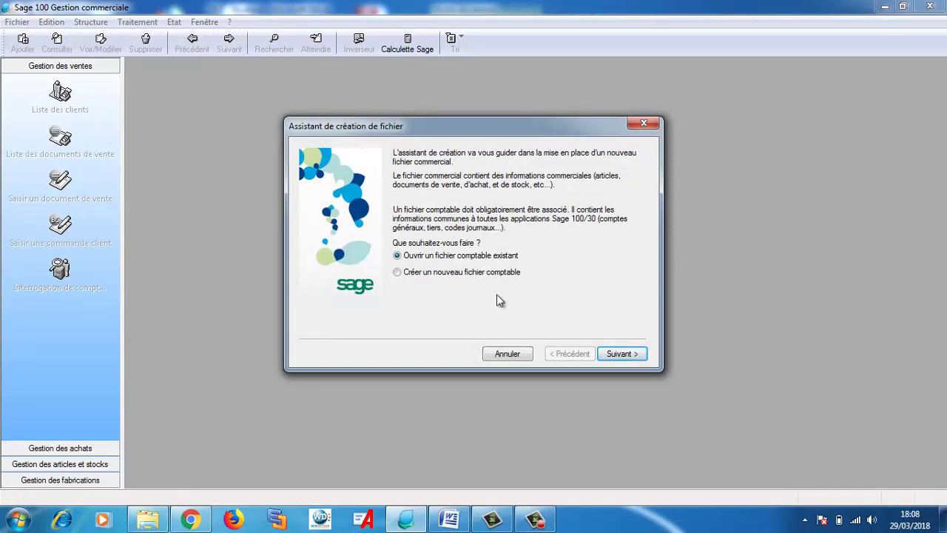
click(398, 274)
click(613, 356)
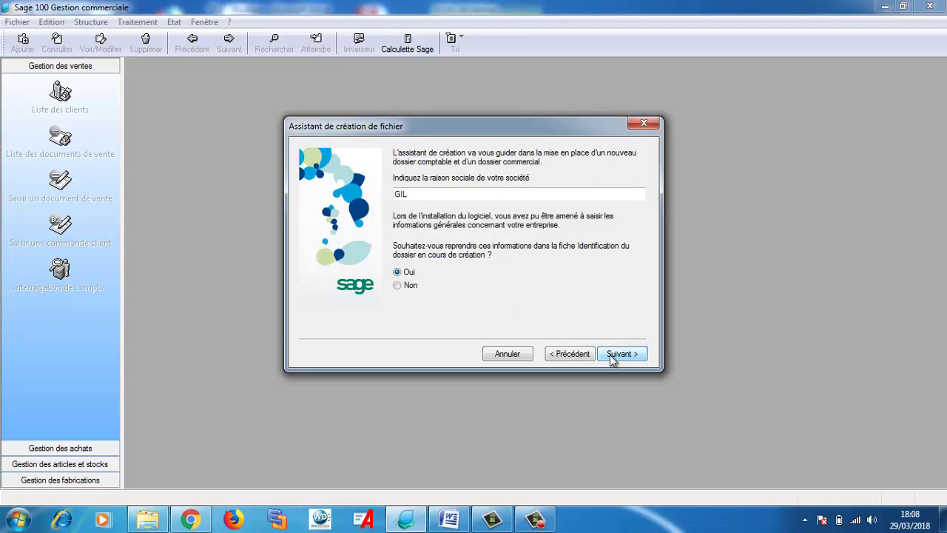
- Accept the wizard's proposed company details, fiscal year, account lengths and standard model options up to the accounting file naming page
click(620, 354)
click(620, 354)
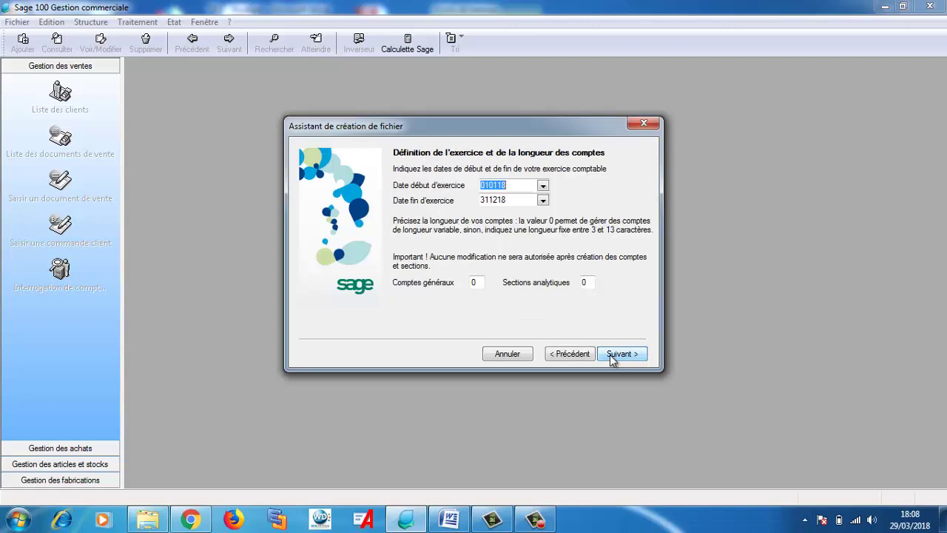
click(611, 356)
click(611, 356)
click(611, 357)
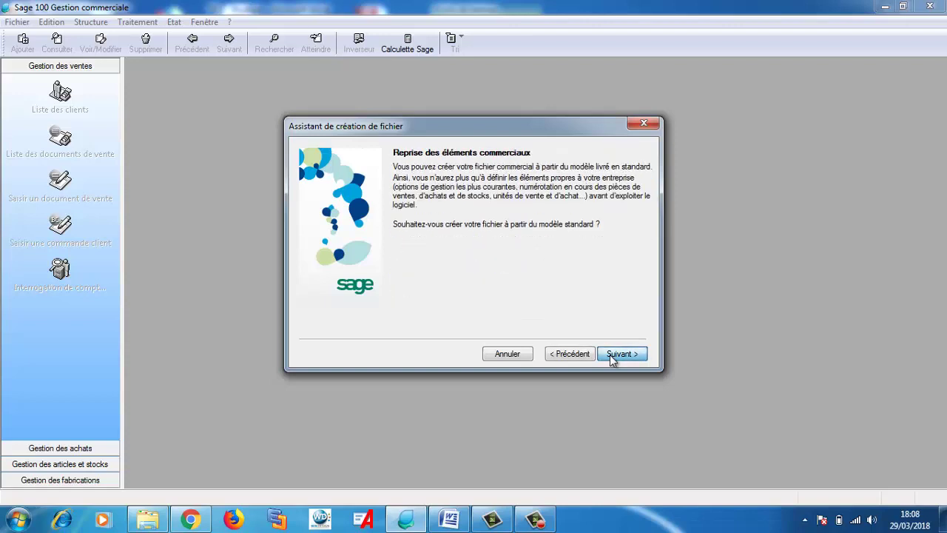
click(612, 356)
click(612, 356)
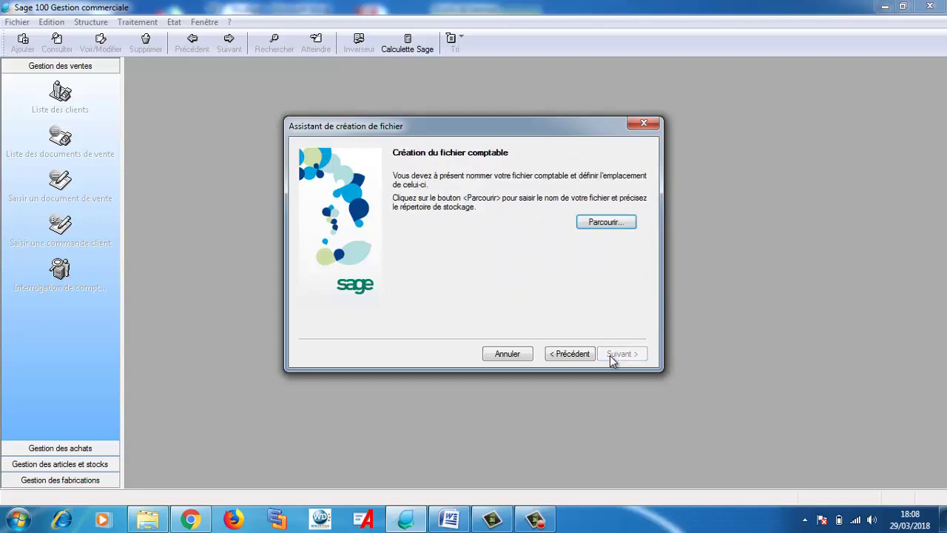
- Save the new accounting file as LesRadiateurs18.mae in the Gestion commerciale folder and continue to the commercial file creation
click(602, 225)
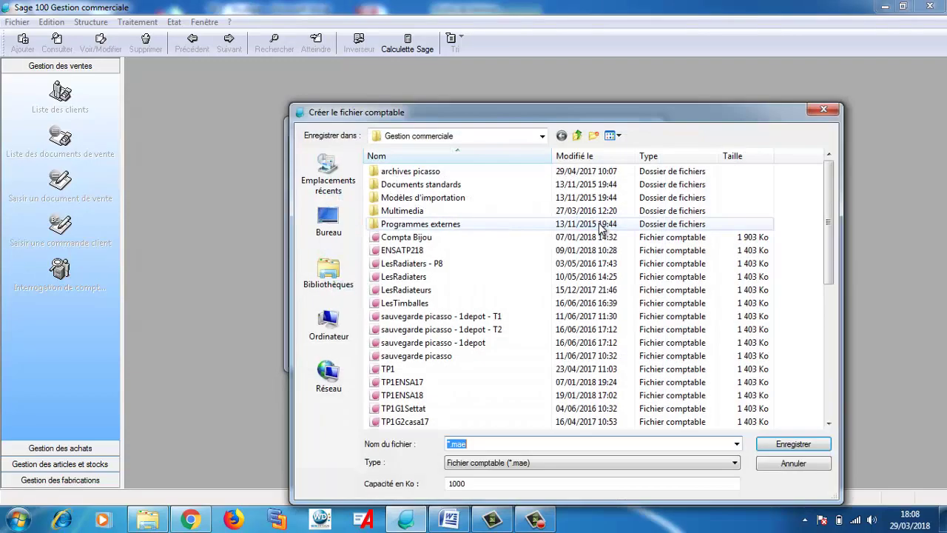
click(448, 443)
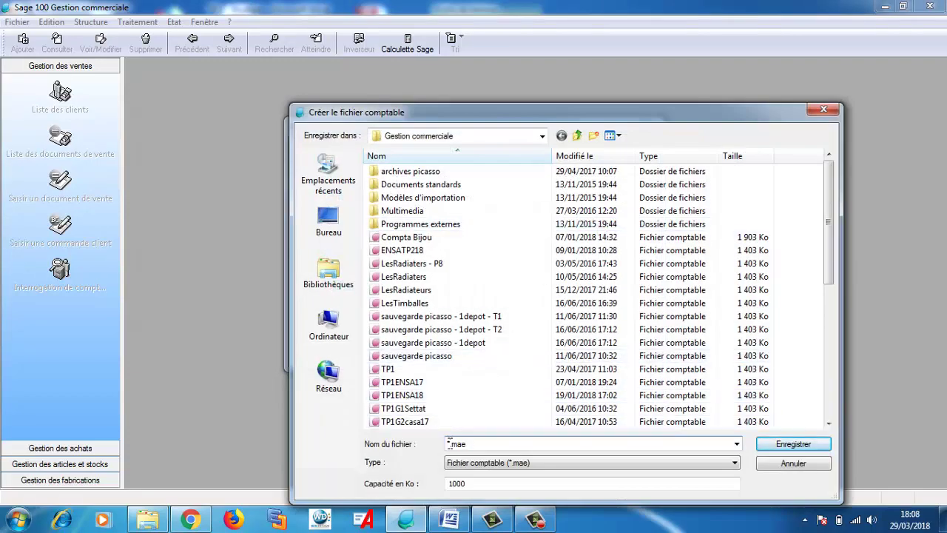
text(LesRadiateurs18)
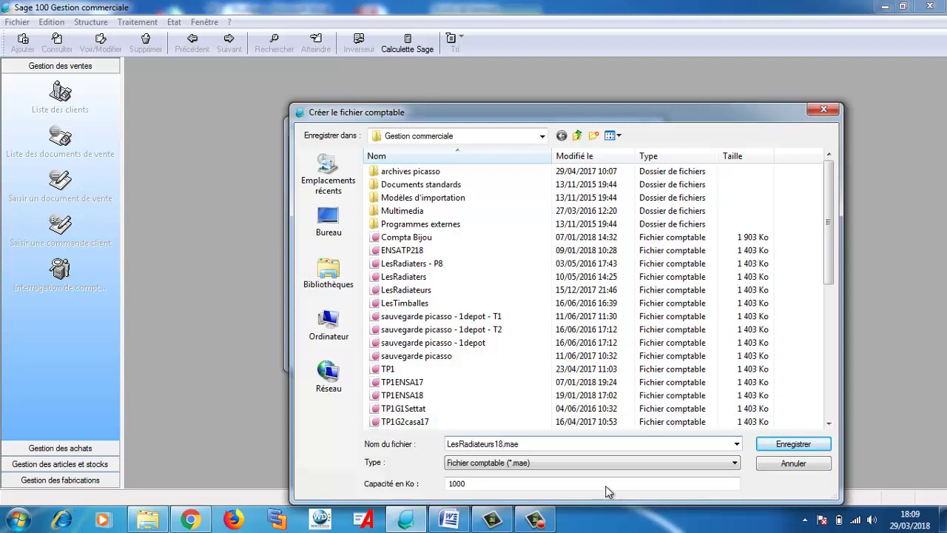
click(772, 445)
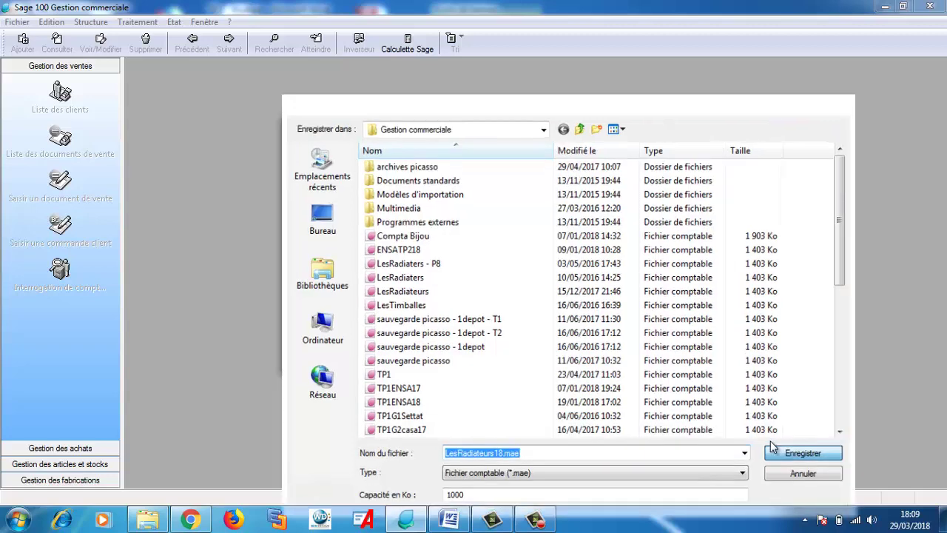
click(624, 354)
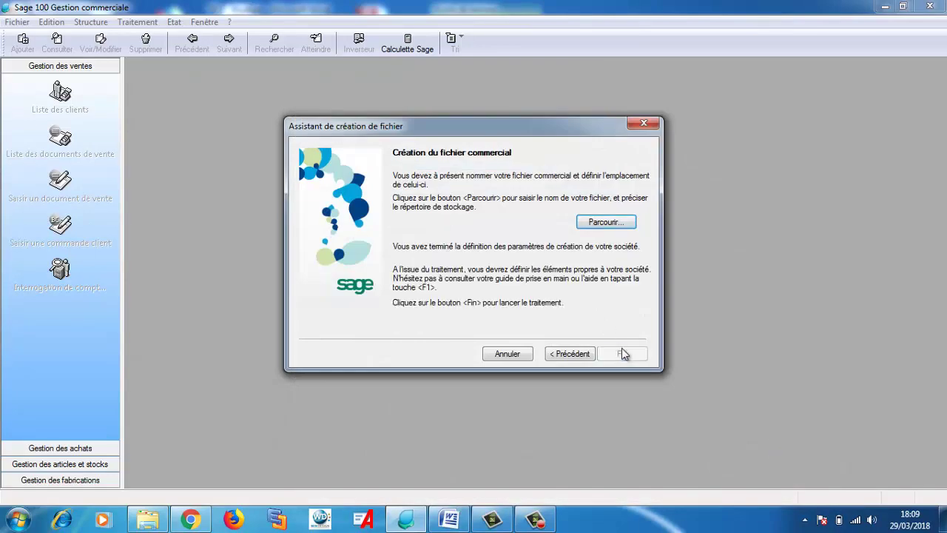
- Save the commercial file as LesRadiateurs18.gcm, finish the creation wizard and accept the company's identification details
click(611, 223)
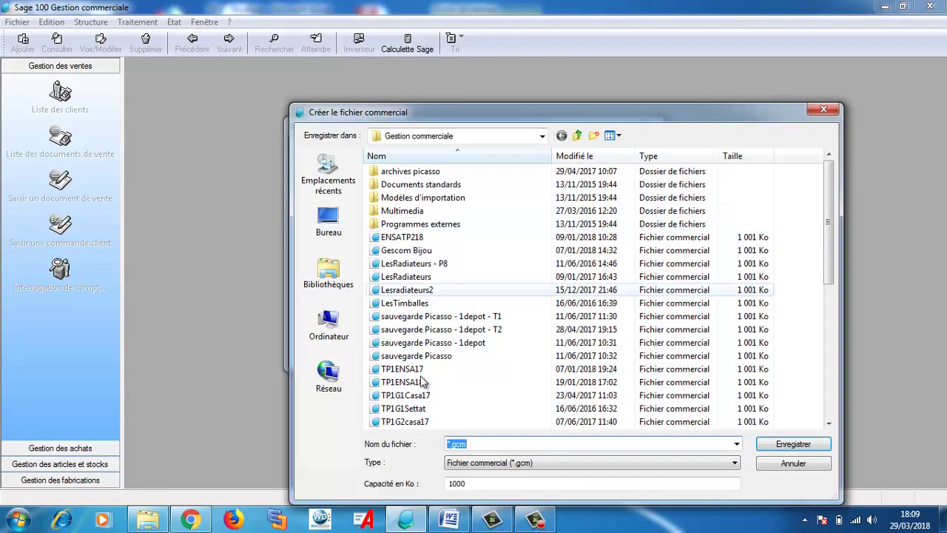
click(449, 444)
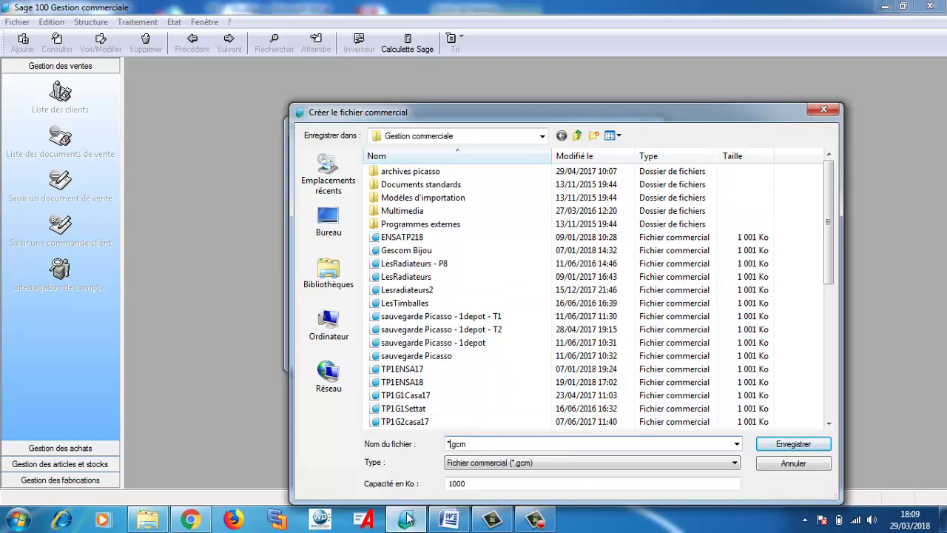
key(Delete)
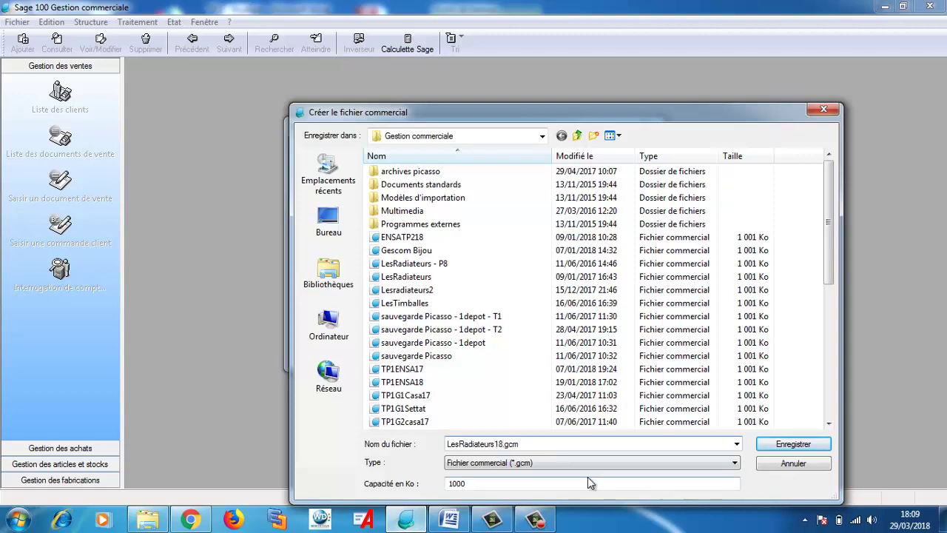
click(789, 446)
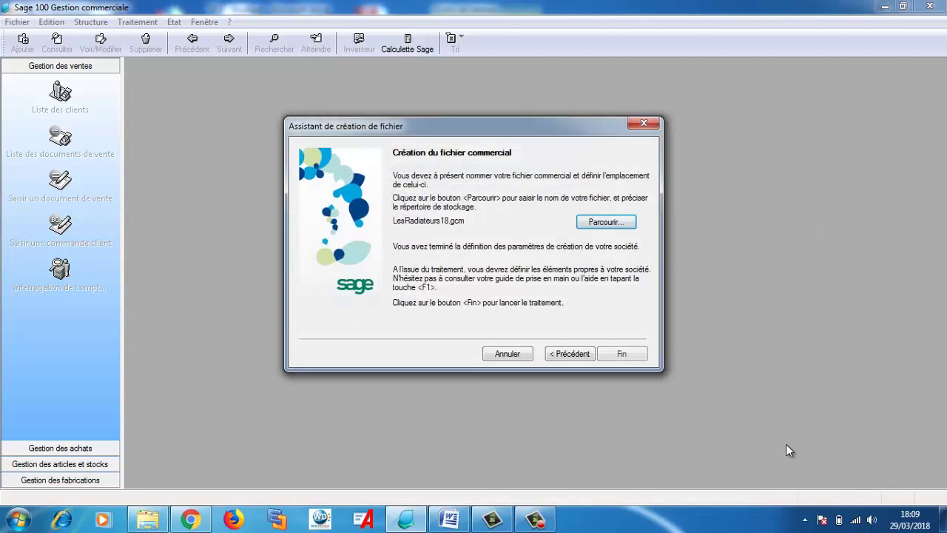
click(613, 356)
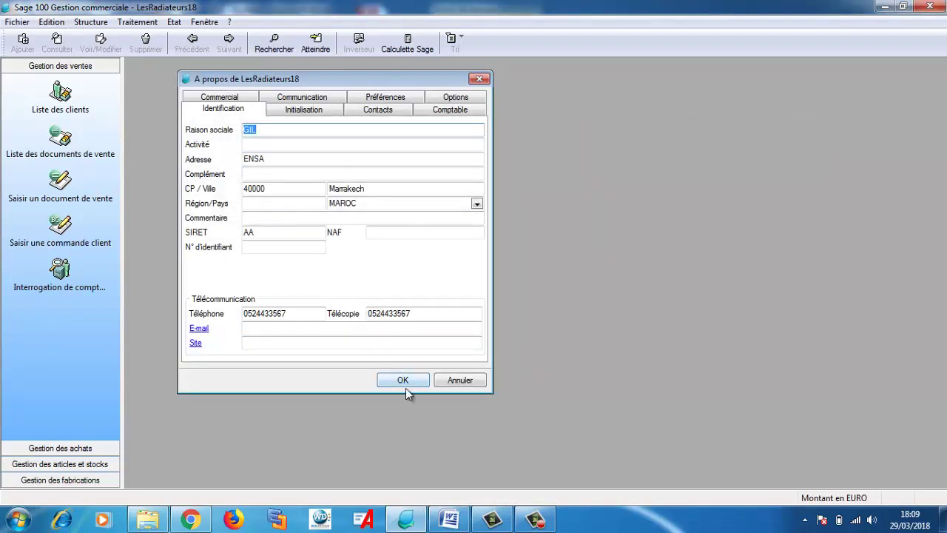
click(406, 387)
- Check the parameter table in the Word document, then set the company's weight unit to Kilogramme in Sage's general commercial parameters
click(450, 518)
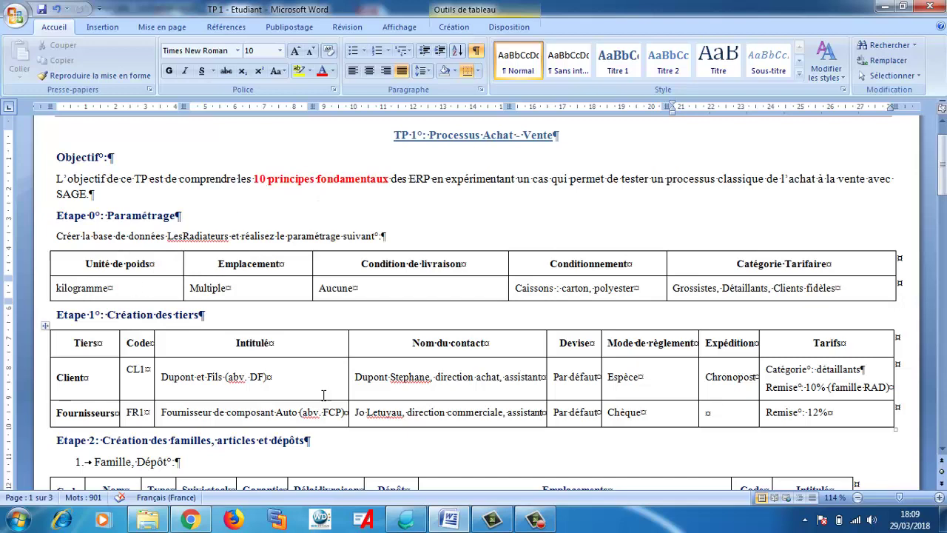
click(409, 518)
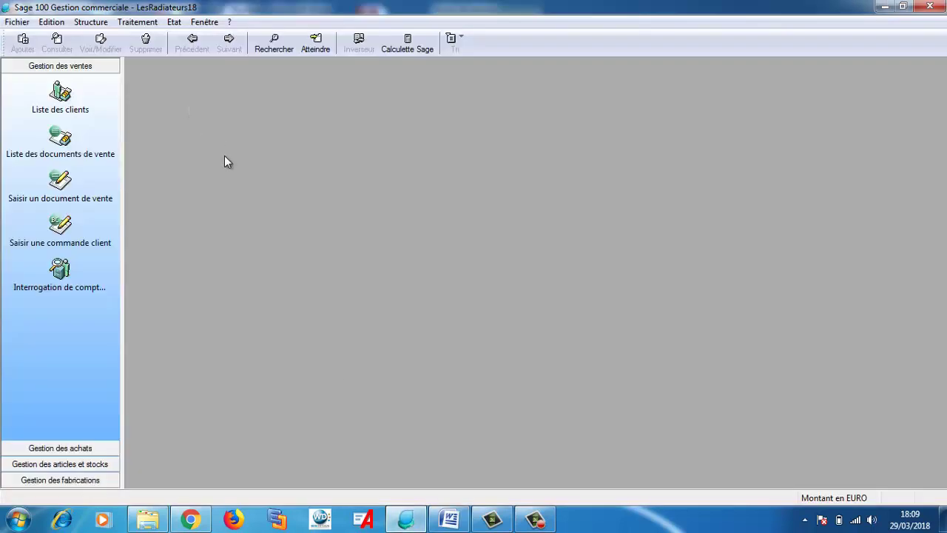
click(15, 22)
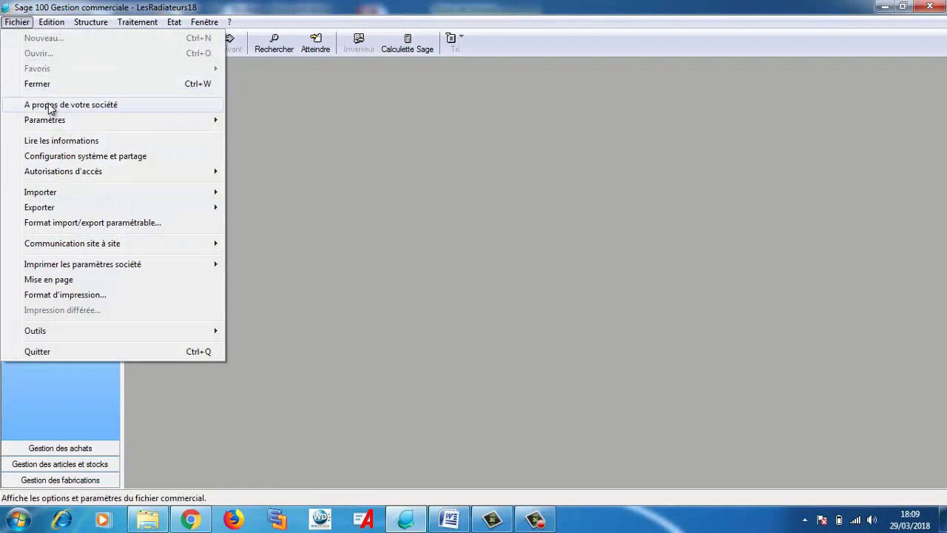
click(50, 109)
click(215, 97)
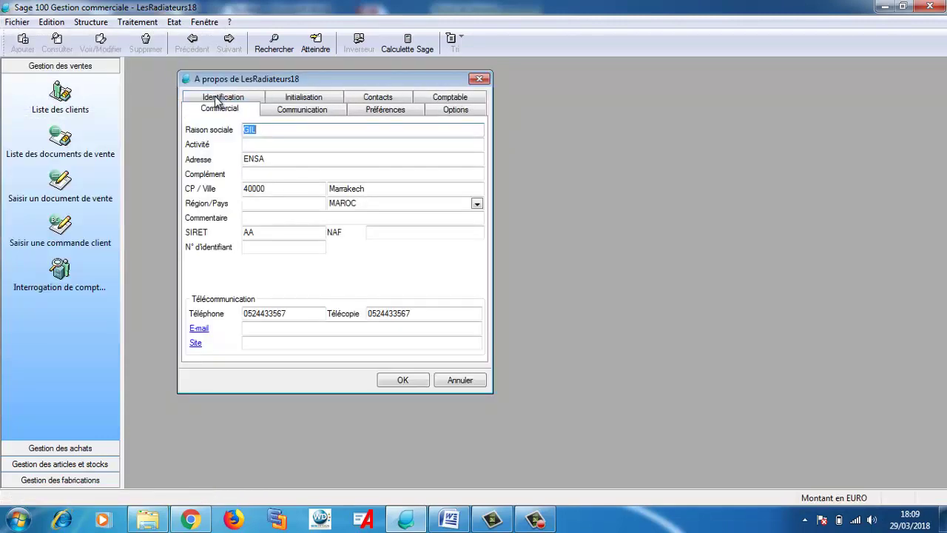
click(288, 95)
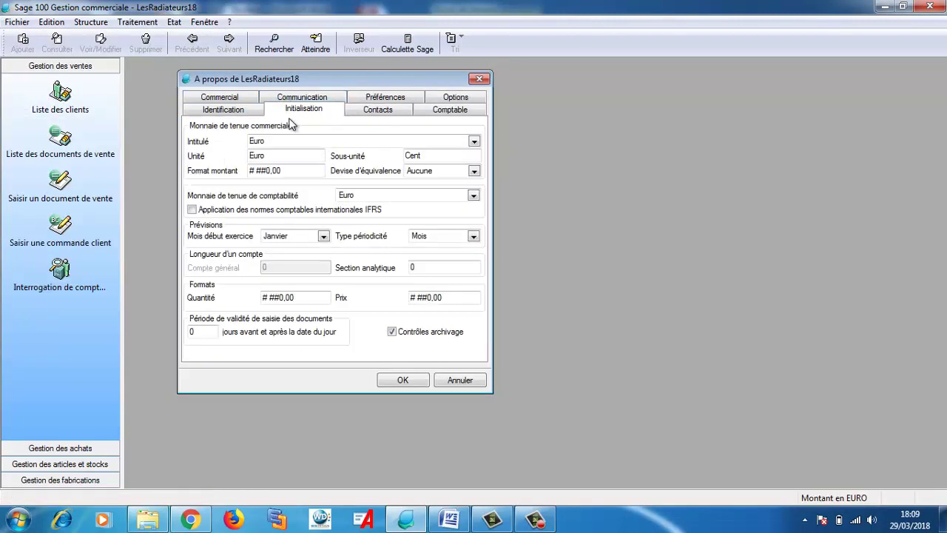
click(375, 100)
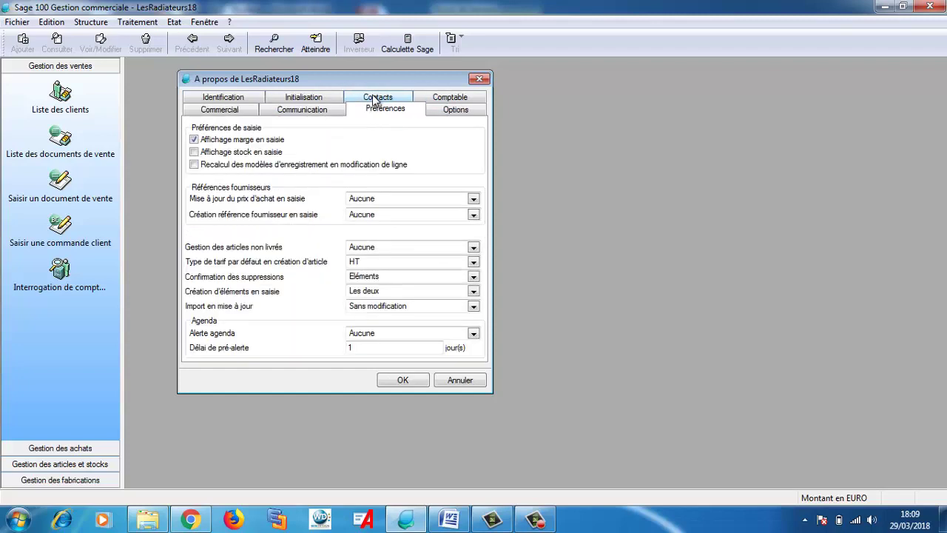
click(433, 99)
click(219, 98)
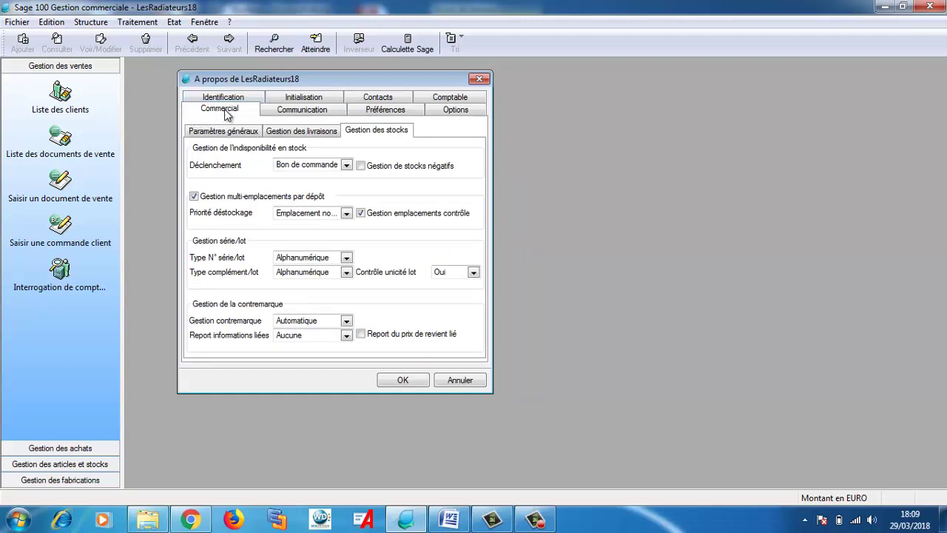
click(201, 136)
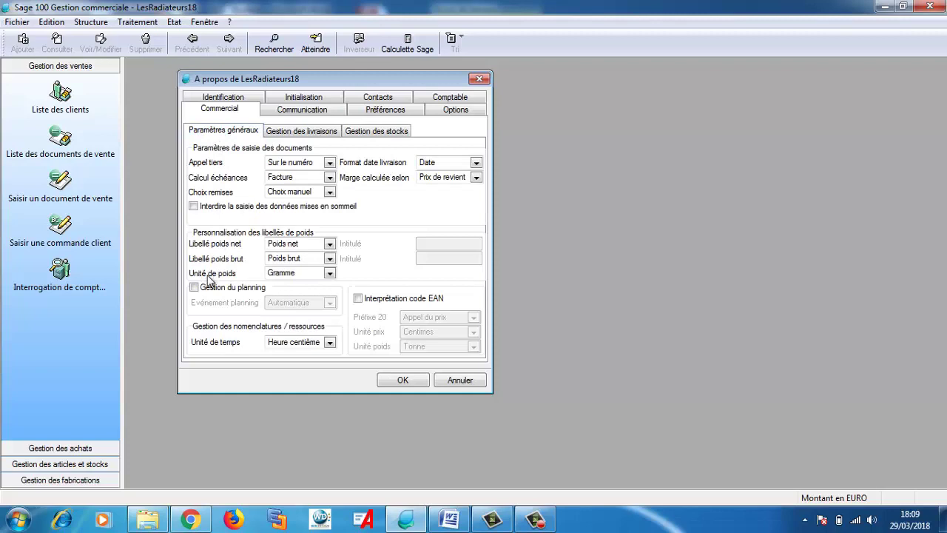
click(330, 274)
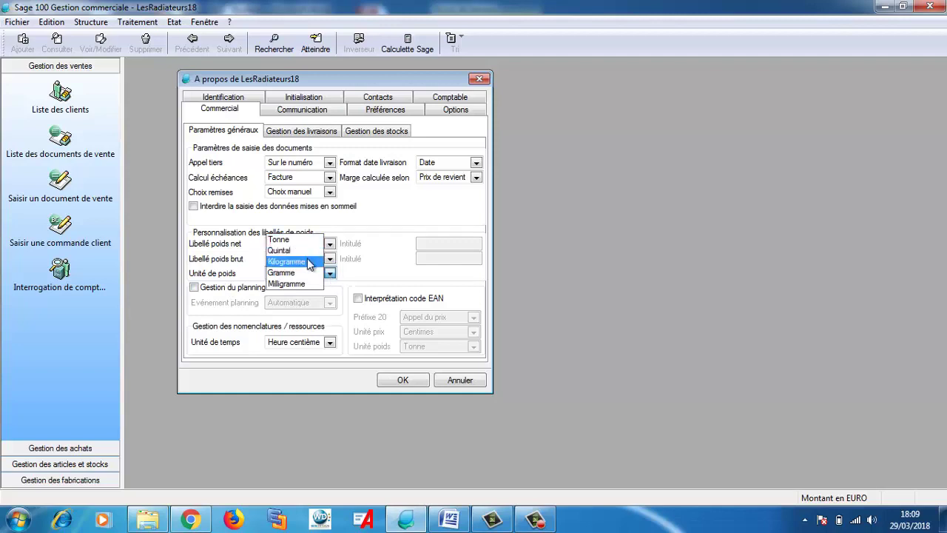
click(310, 264)
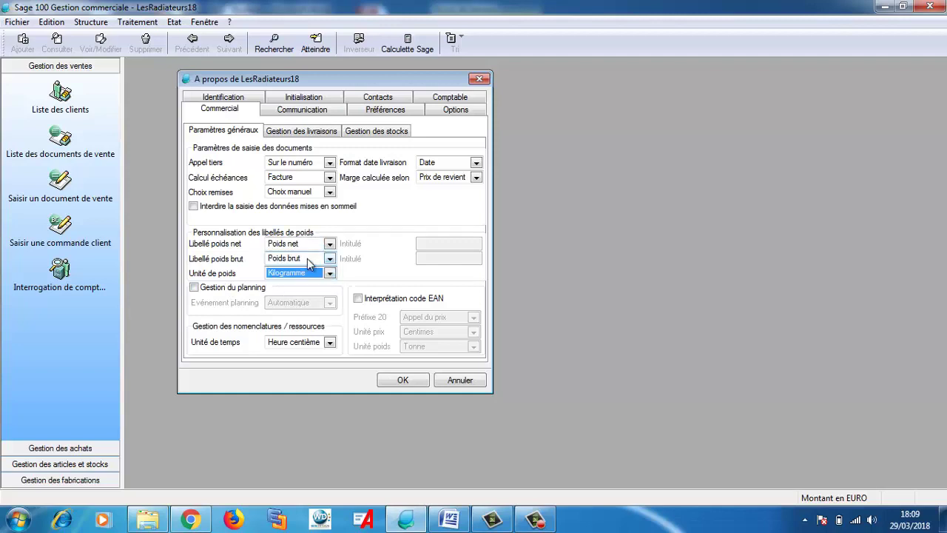
click(409, 385)
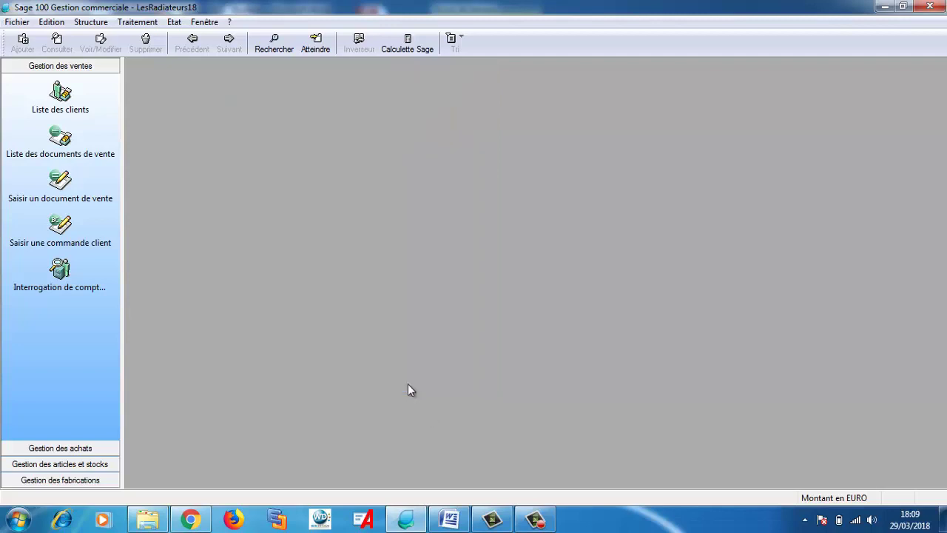
- Recheck the Word parameter table, then keep multi-location management per depot enabled in Sage's stock settings, with control location management off, and save
click(450, 520)
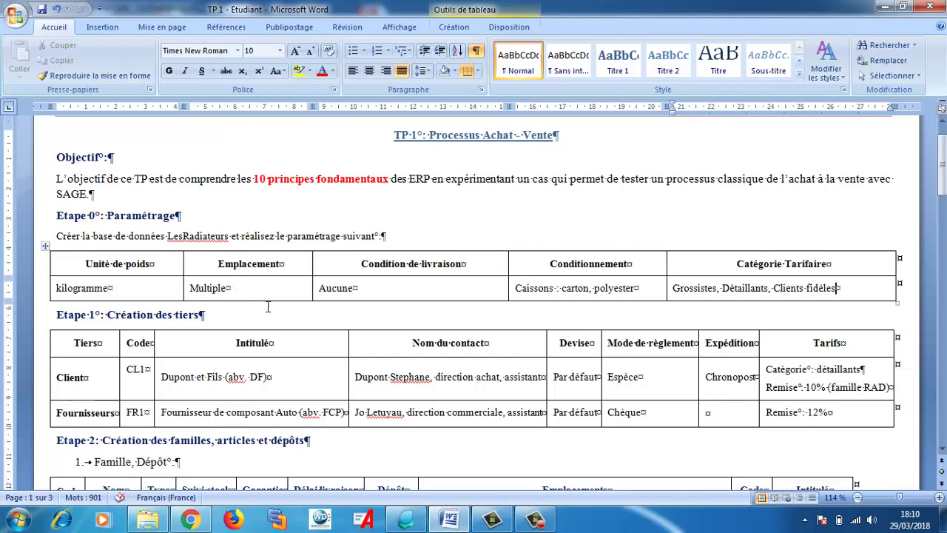
click(406, 520)
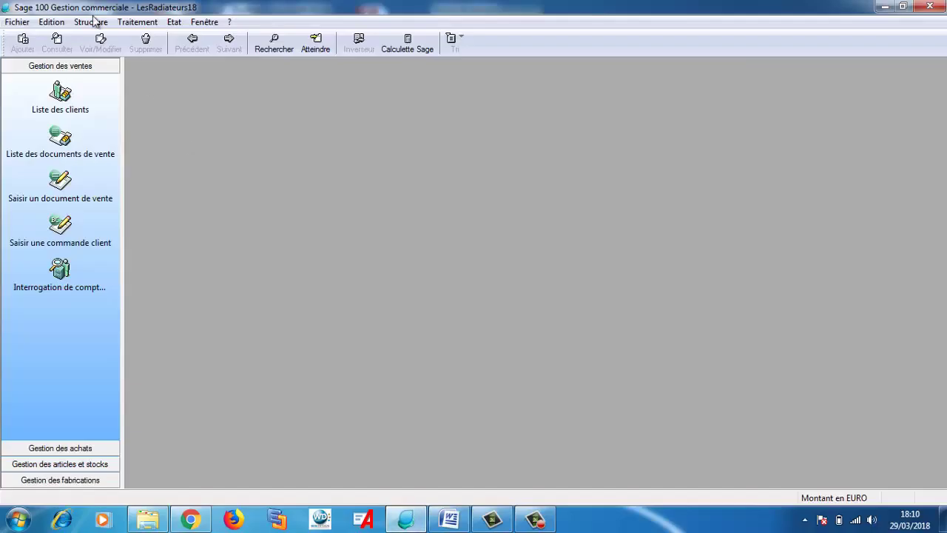
click(17, 22)
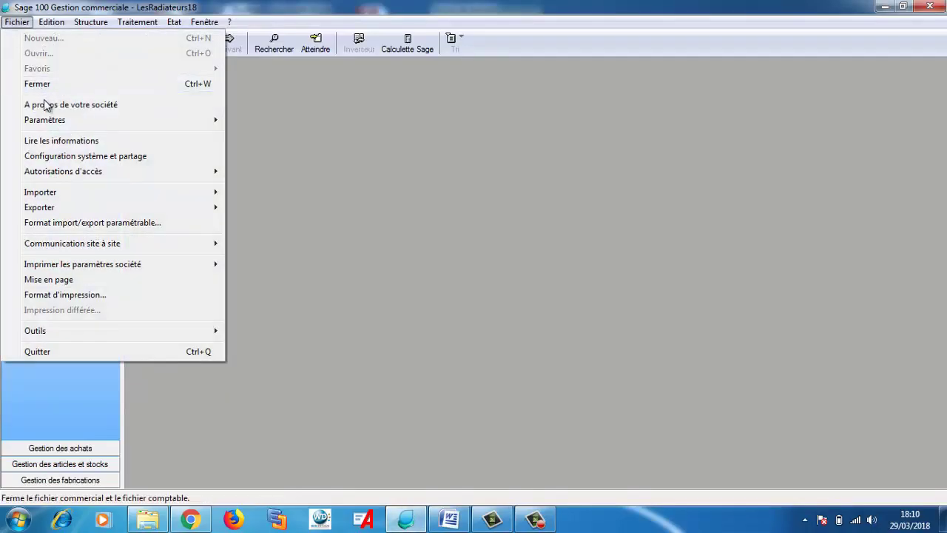
click(46, 105)
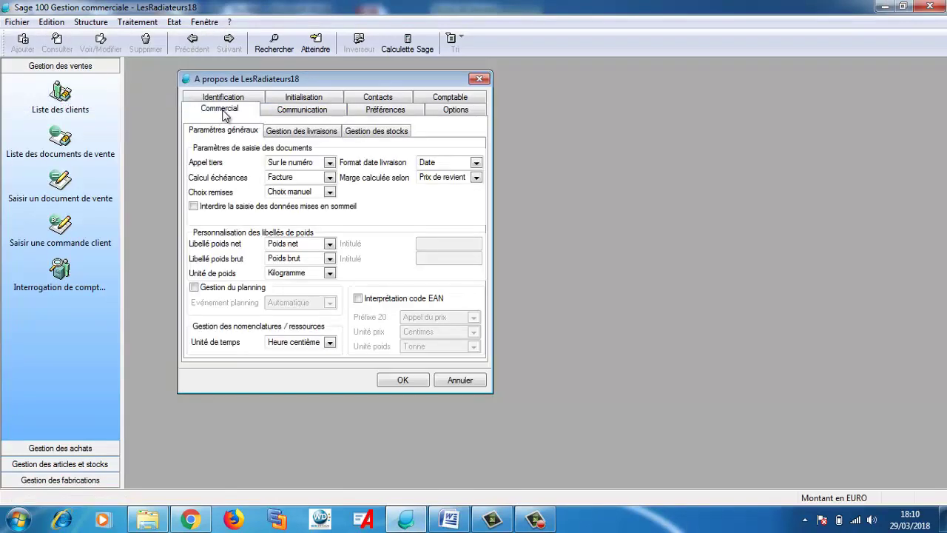
click(360, 133)
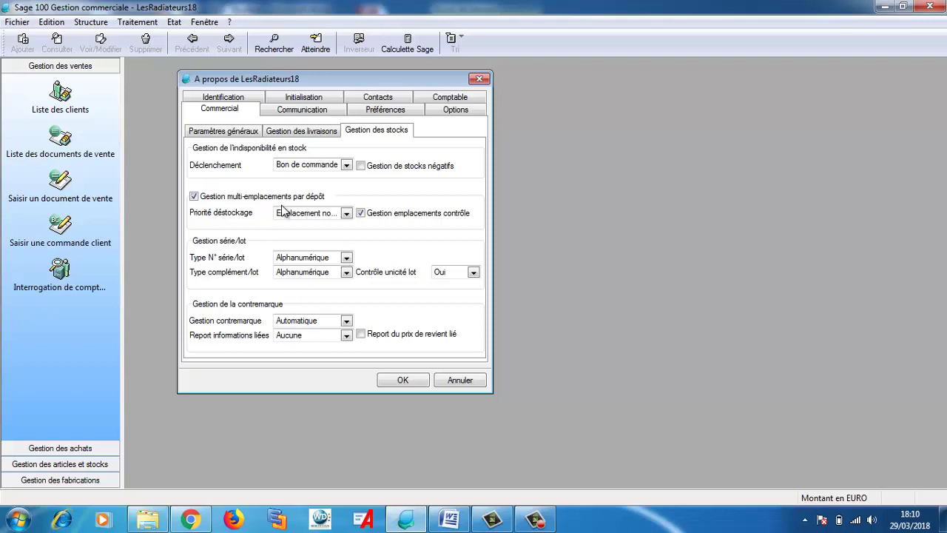
click(194, 197)
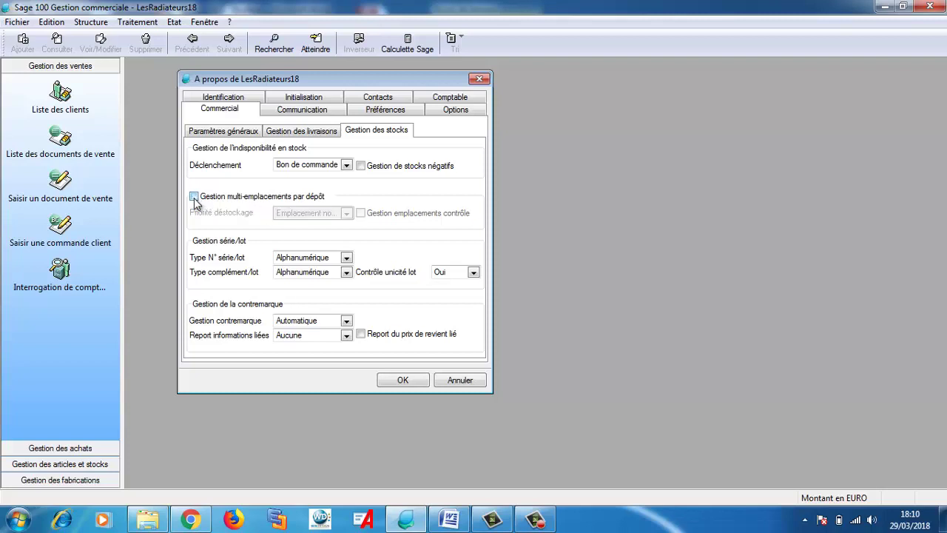
click(194, 198)
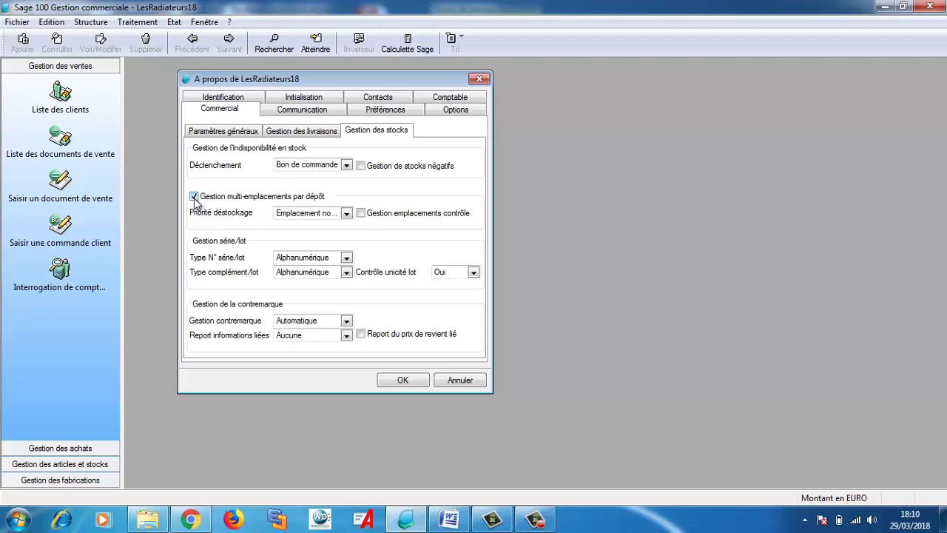
click(409, 382)
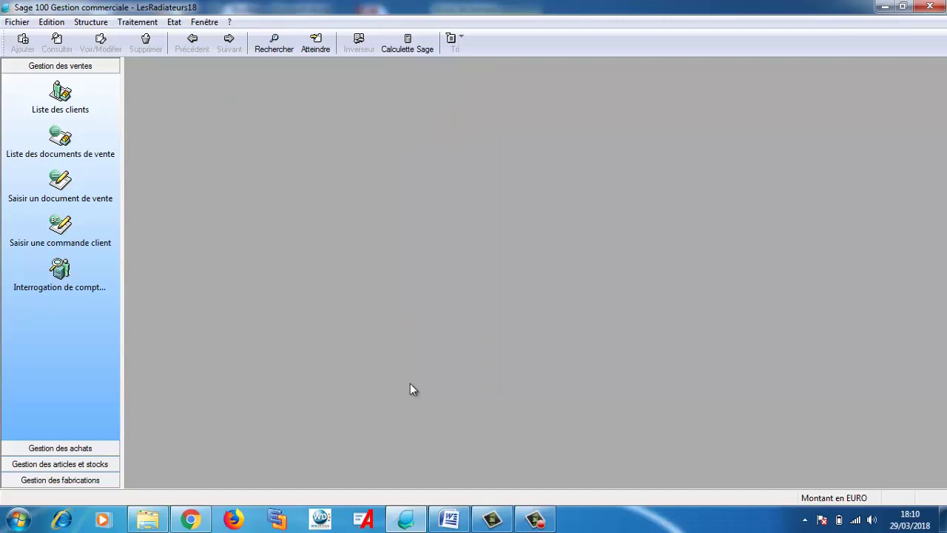
- Consult the Word parameter table again, then open the Par carton packaging entries in Sage's company options
click(449, 519)
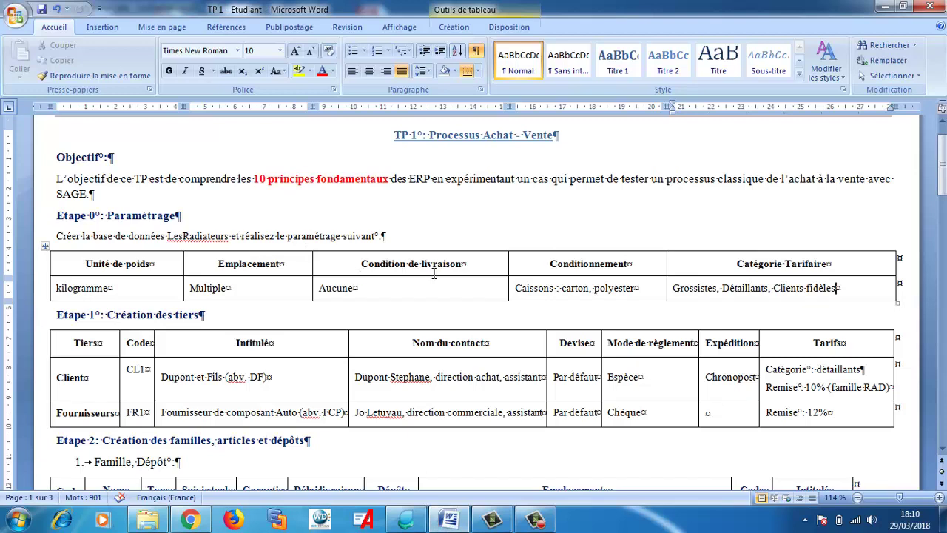
click(408, 521)
click(19, 25)
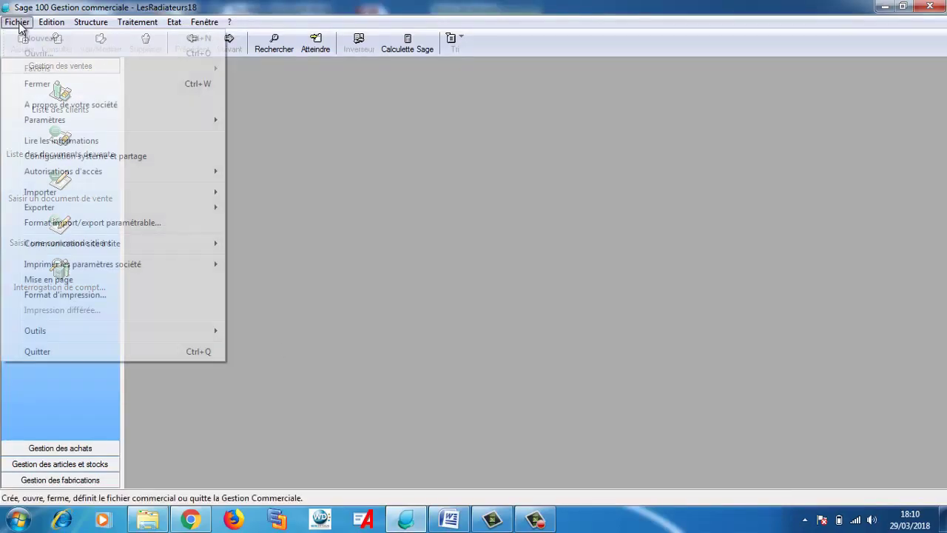
click(46, 106)
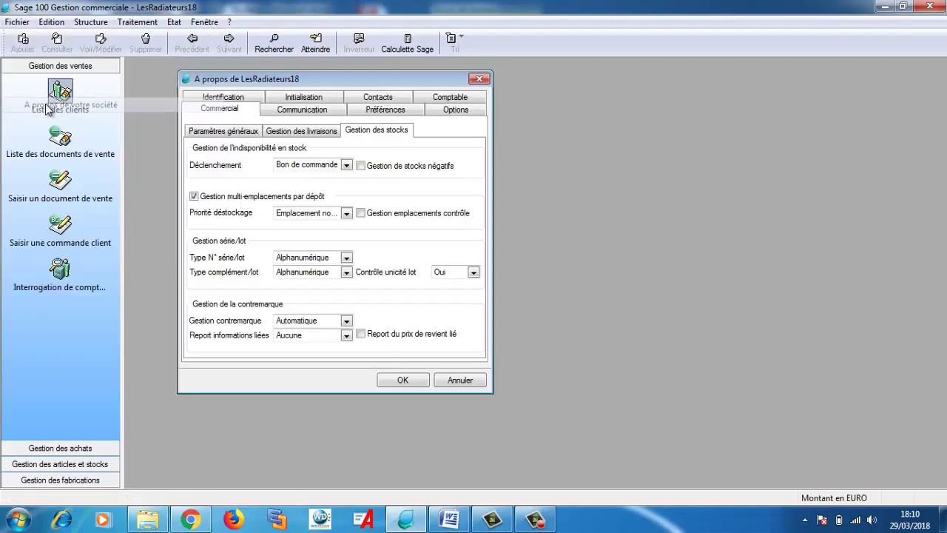
click(441, 111)
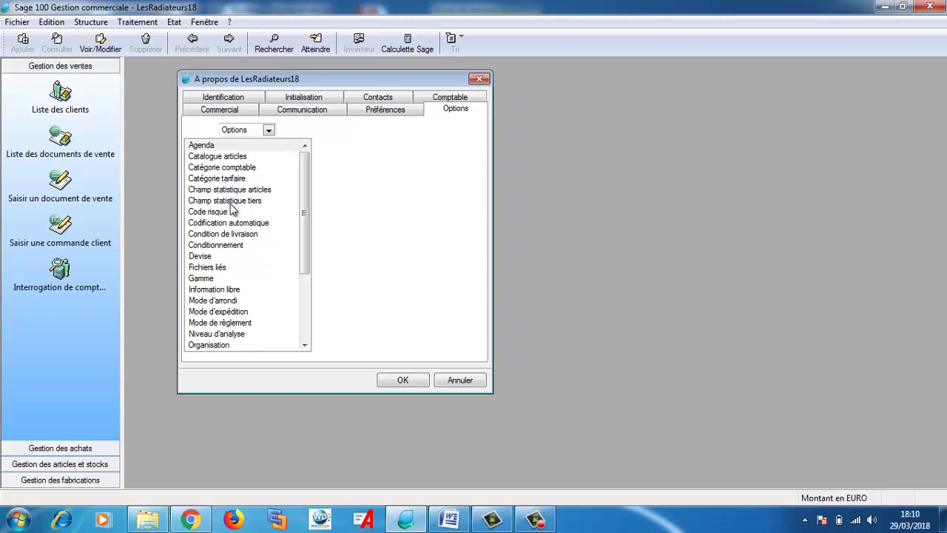
click(223, 247)
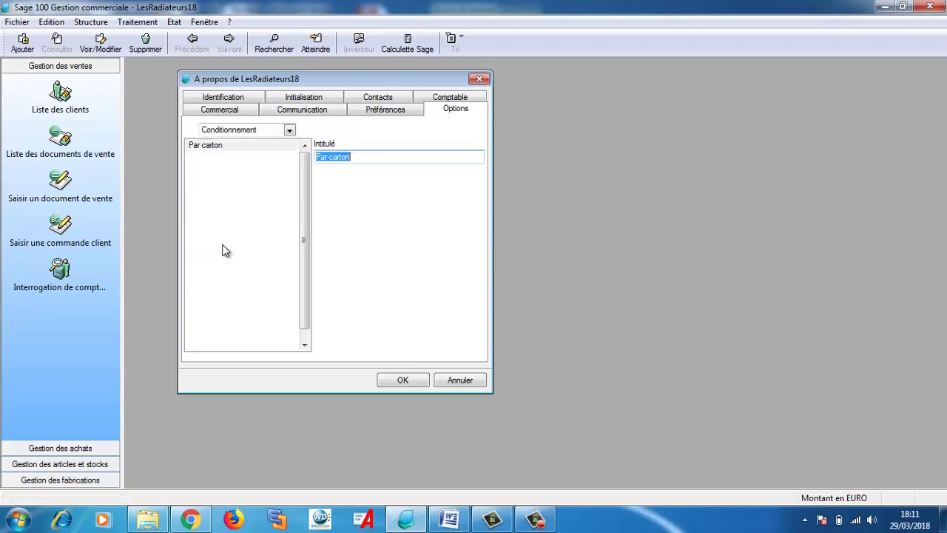
double_click(207, 147)
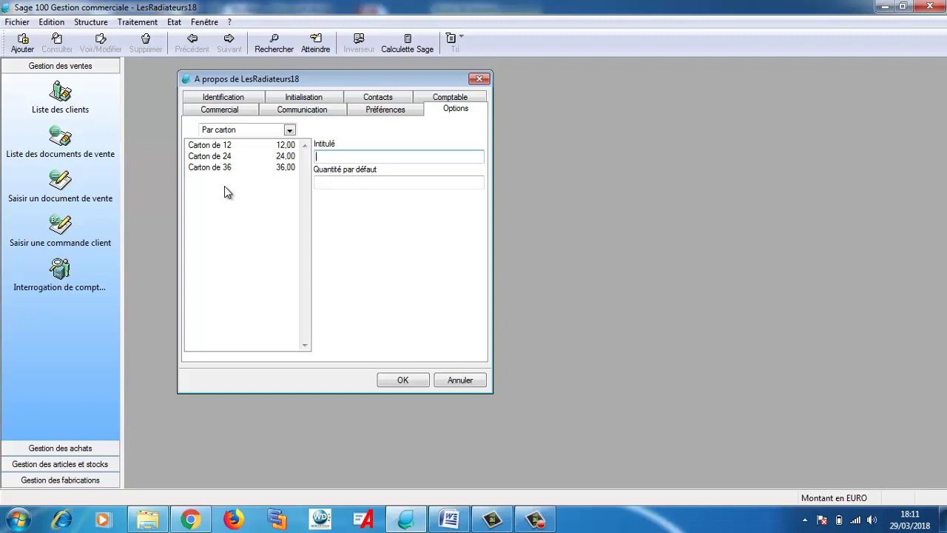
- Delete the Carton de 12, Carton de 24 and Carton de 36 entries from the Par carton packaging, confirming each deletion
click(219, 148)
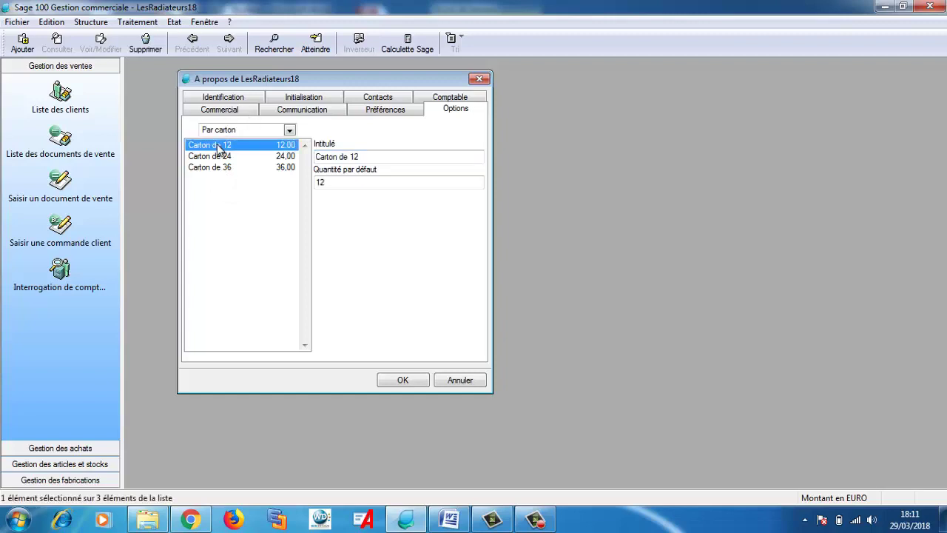
right_click(219, 146)
click(241, 183)
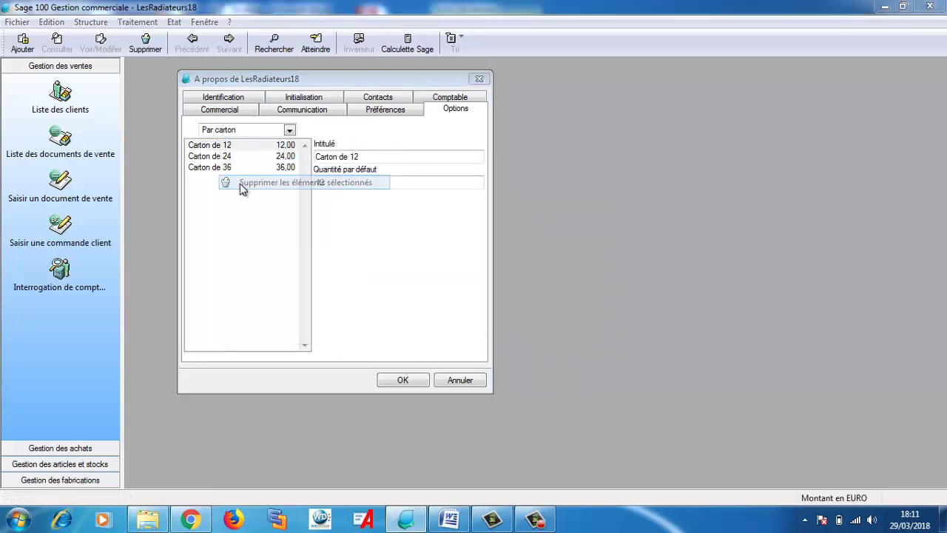
click(420, 304)
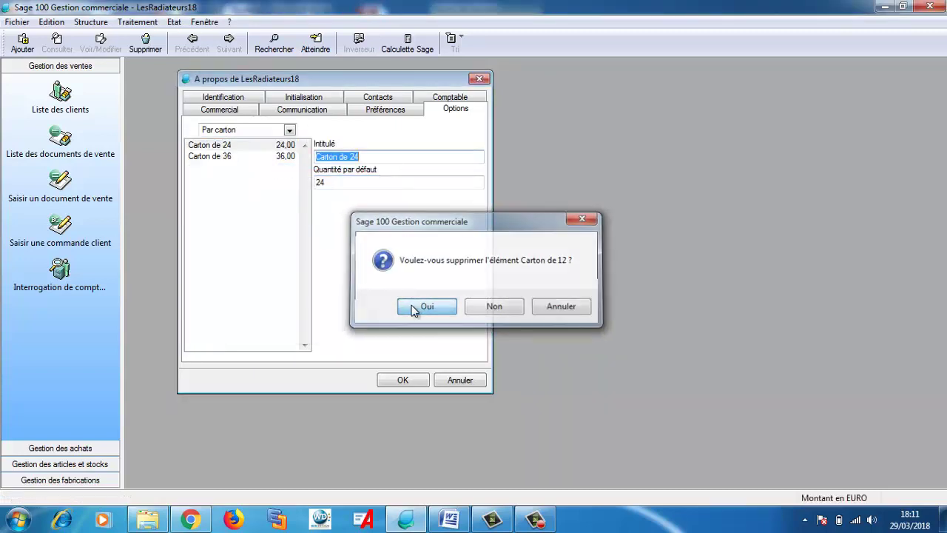
click(205, 148)
right_click(205, 148)
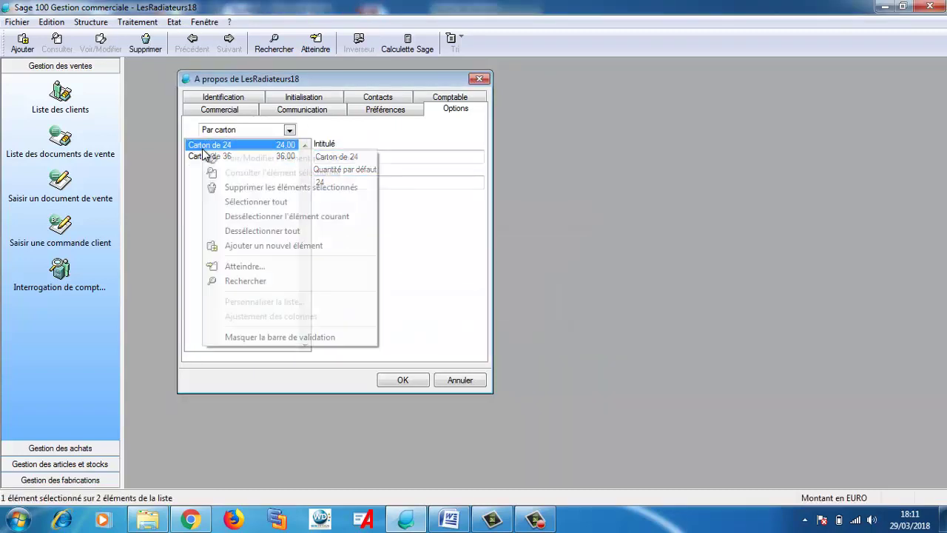
click(294, 188)
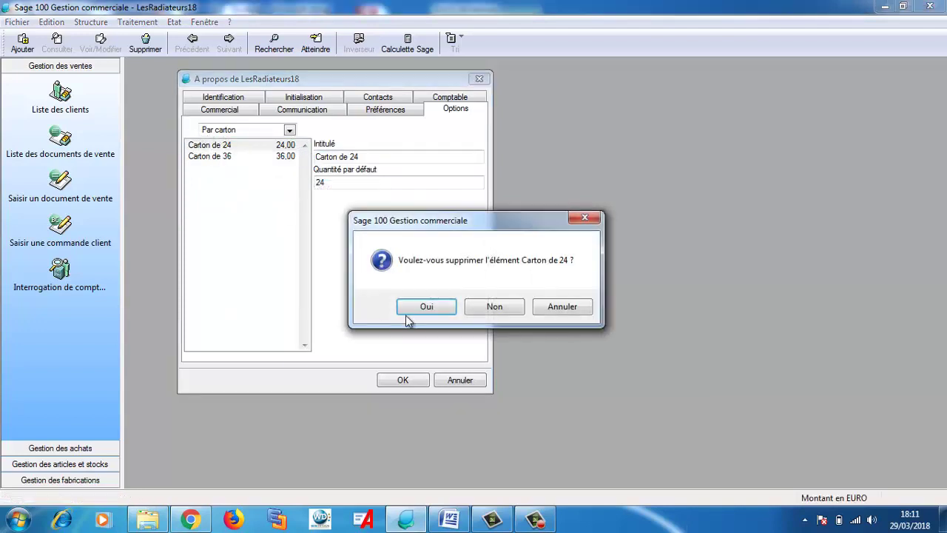
click(414, 305)
right_click(232, 148)
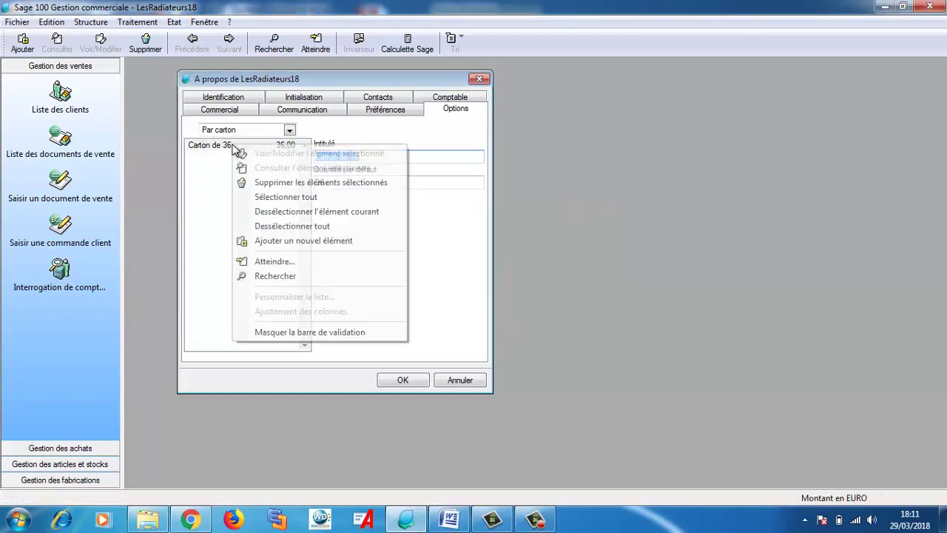
click(279, 183)
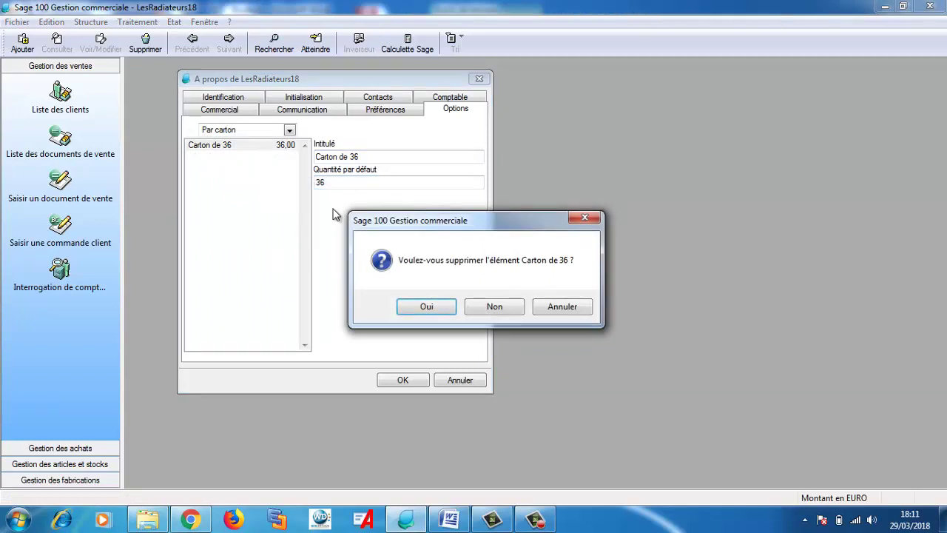
click(421, 306)
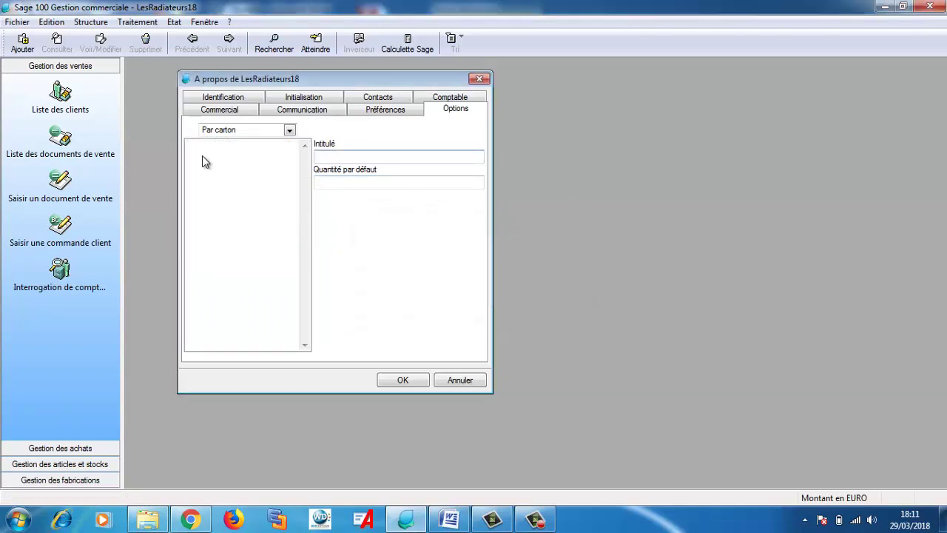
- Return to the Conditionnement list and delete the Par carton packaging type, confirming the deletion
click(289, 130)
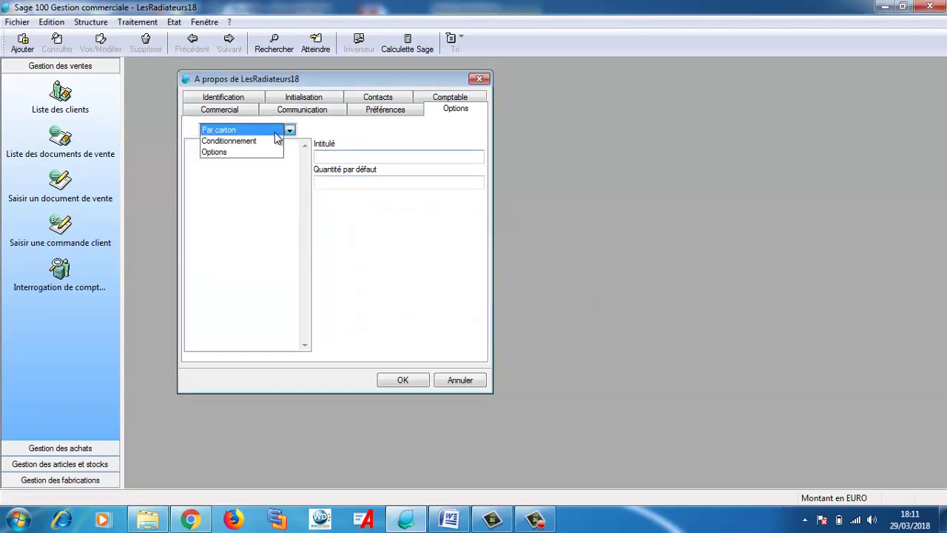
click(274, 141)
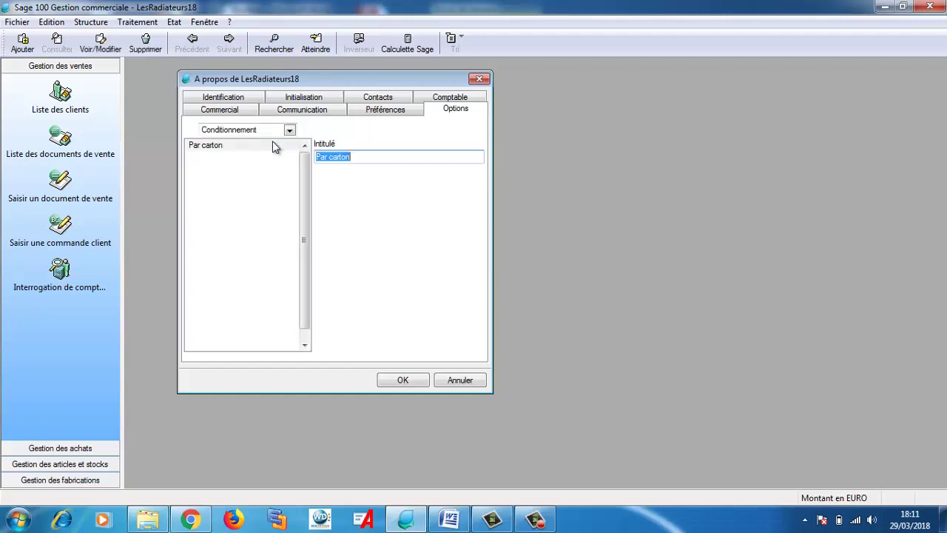
click(219, 145)
right_click(219, 145)
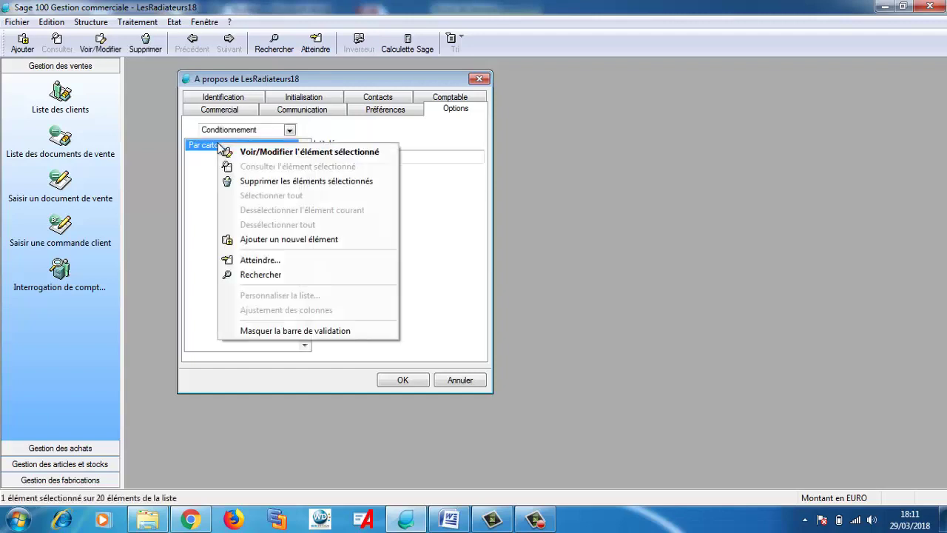
click(267, 181)
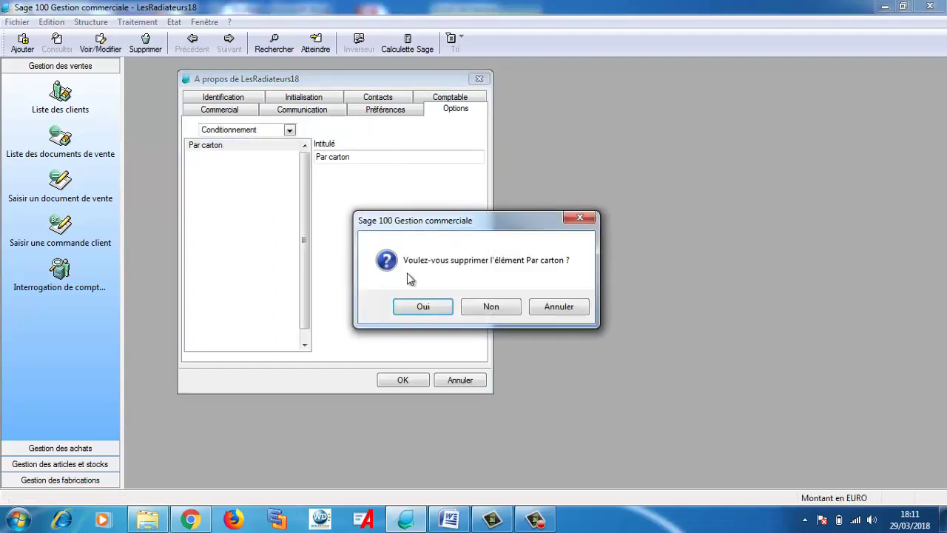
click(419, 308)
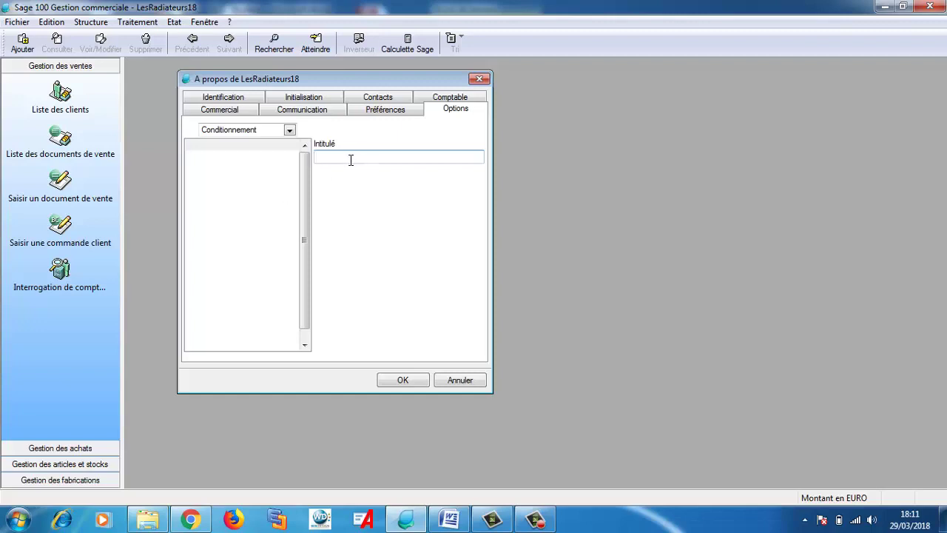
- Create the Caissons packaging type and add Carton to it with default quantity 1, declining to carry it over to articles
text(Caissons)
key(Return)
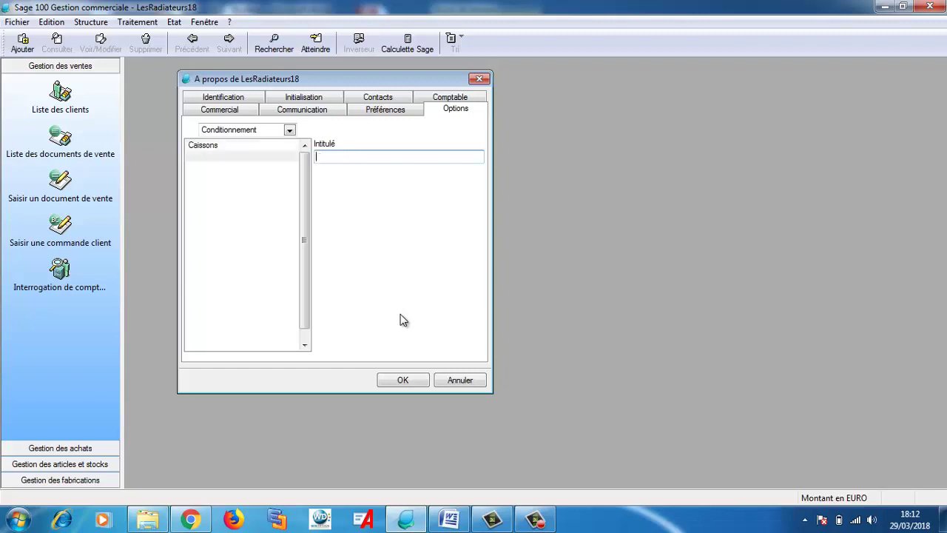
double_click(210, 147)
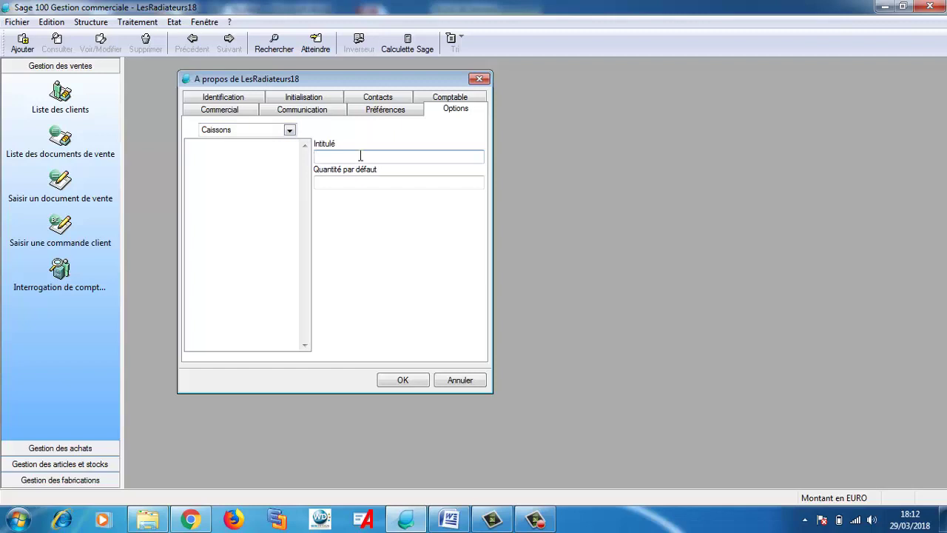
text(Carton)
click(361, 183)
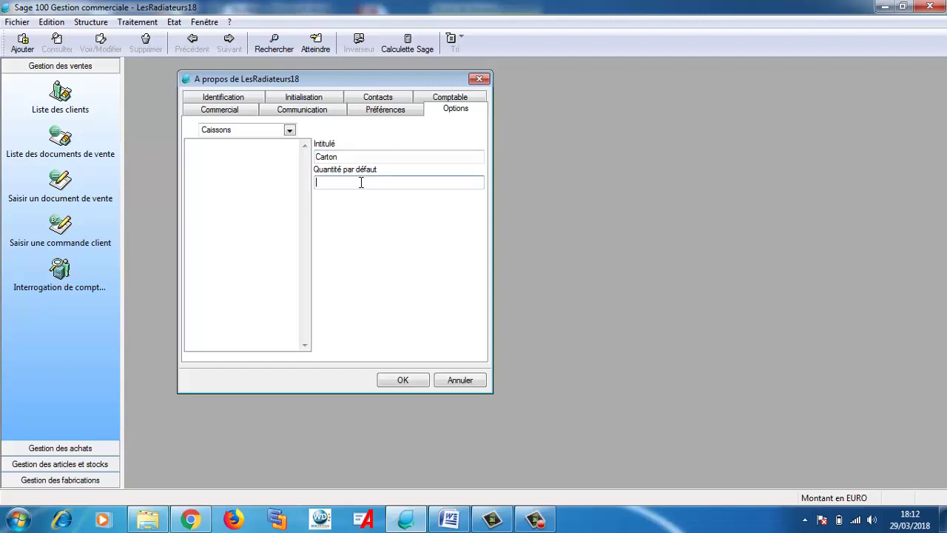
text(1)
key(Return)
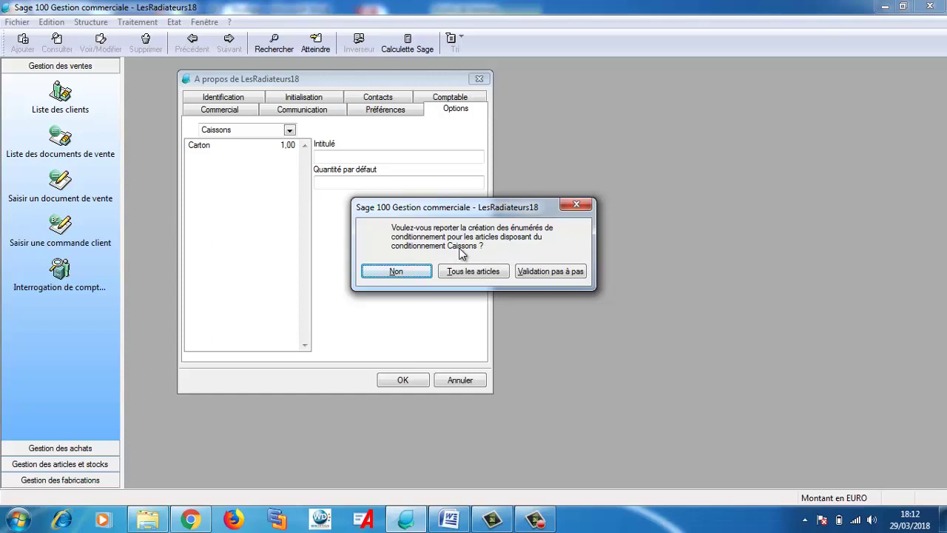
click(397, 272)
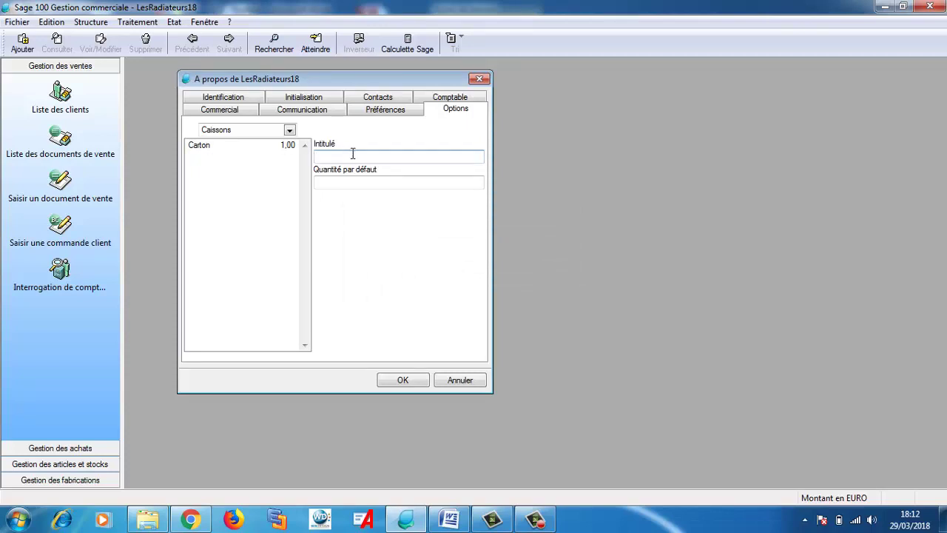
- Add Polyester to the Caissons packaging with default quantity 1, declining to carry it over to articles
text(Polyester)
click(331, 185)
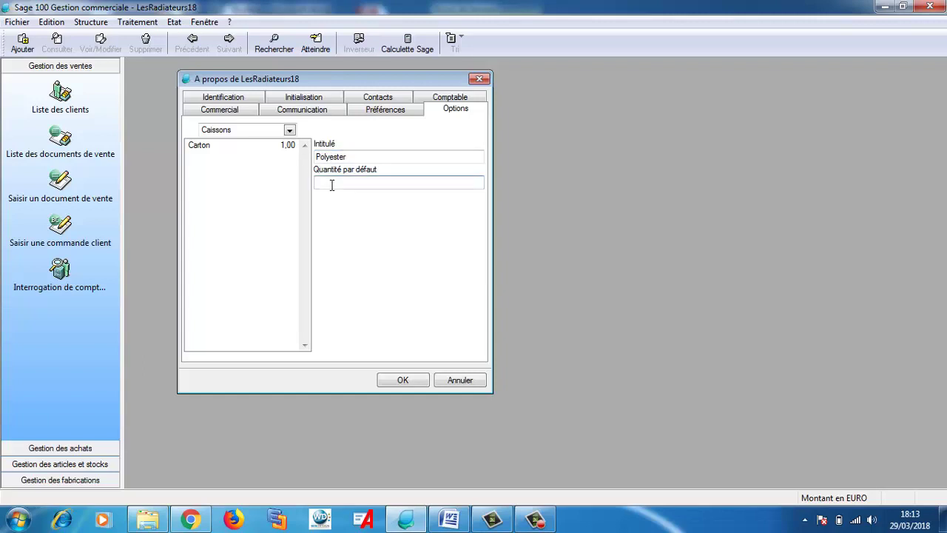
text(1)
key(Return)
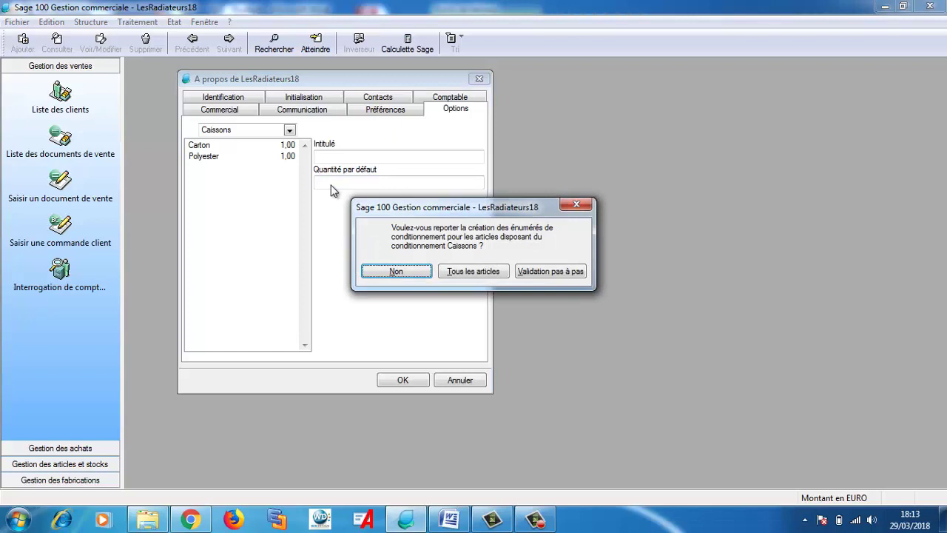
click(406, 272)
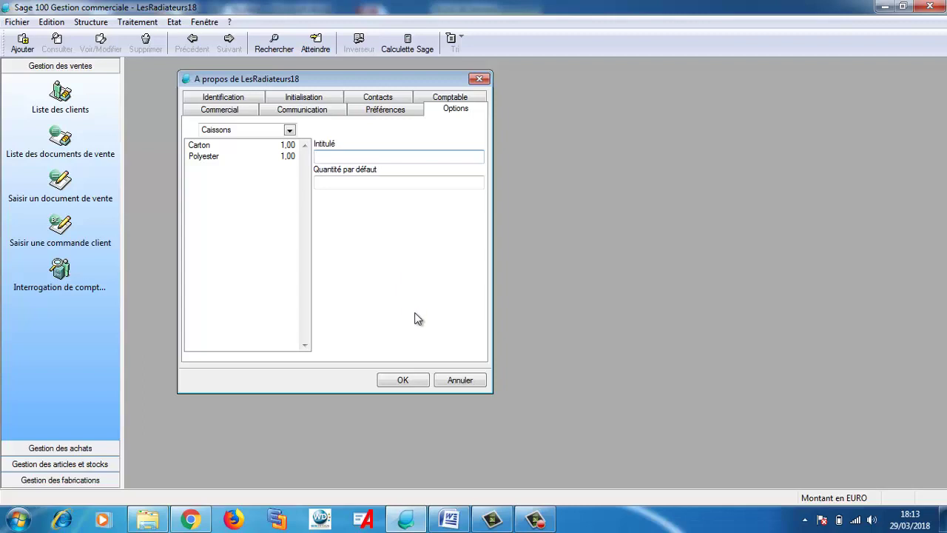
- Save the company settings, then check the required tariff categories in the TP 1 Word document and return to Sage
click(404, 378)
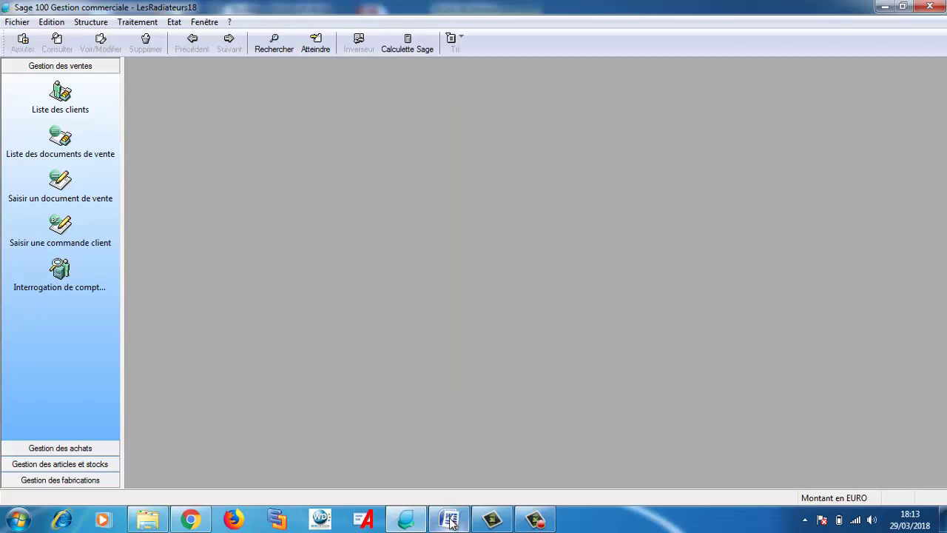
click(449, 518)
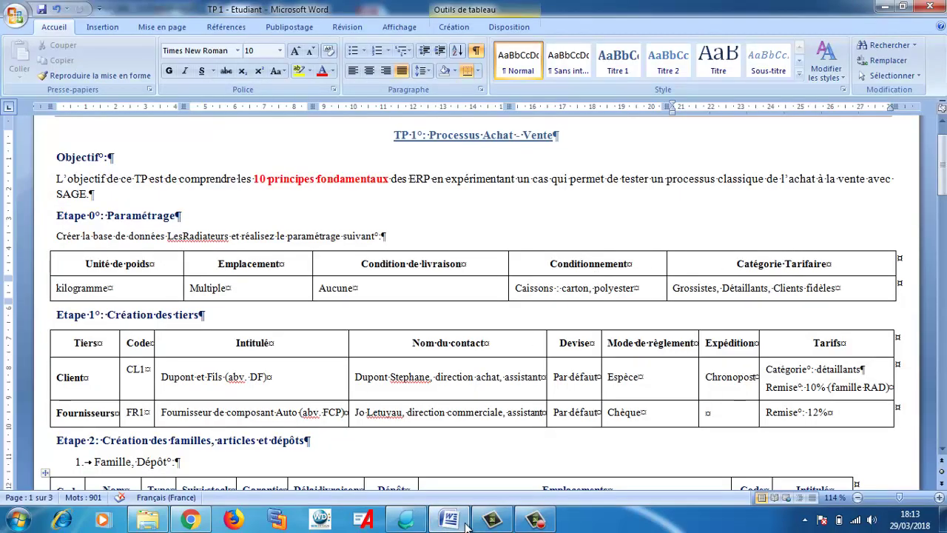
click(407, 521)
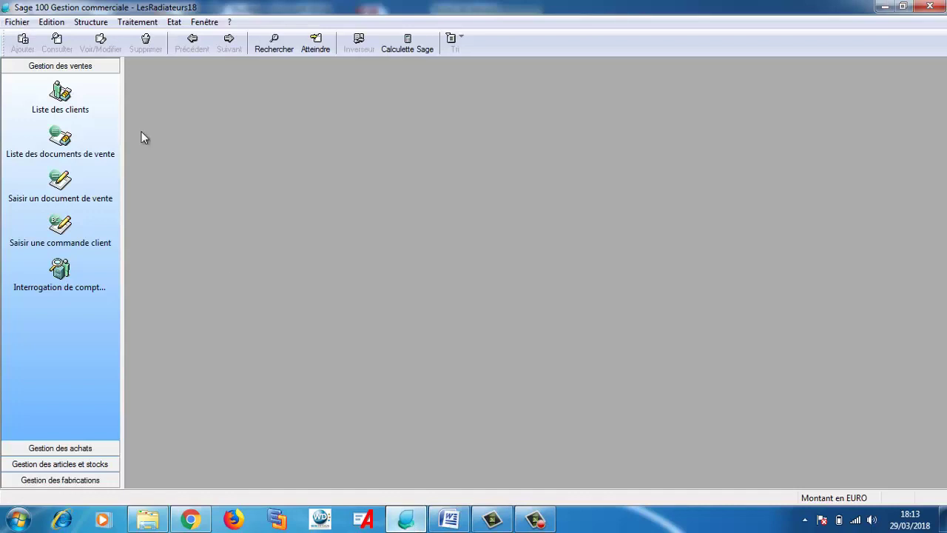
- Reopen the company settings at the Catégorie tarifaire options and rename Tarif 1 as Grossistes
click(13, 24)
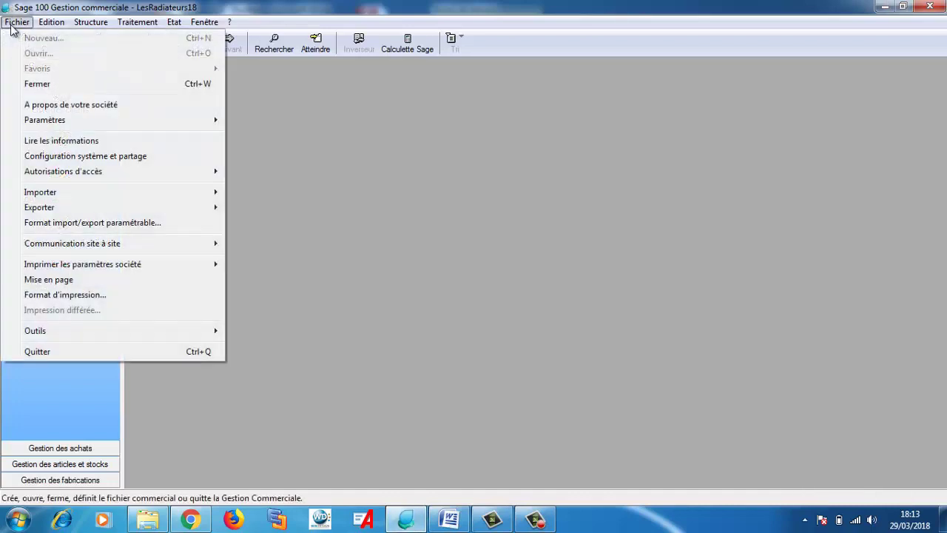
click(45, 107)
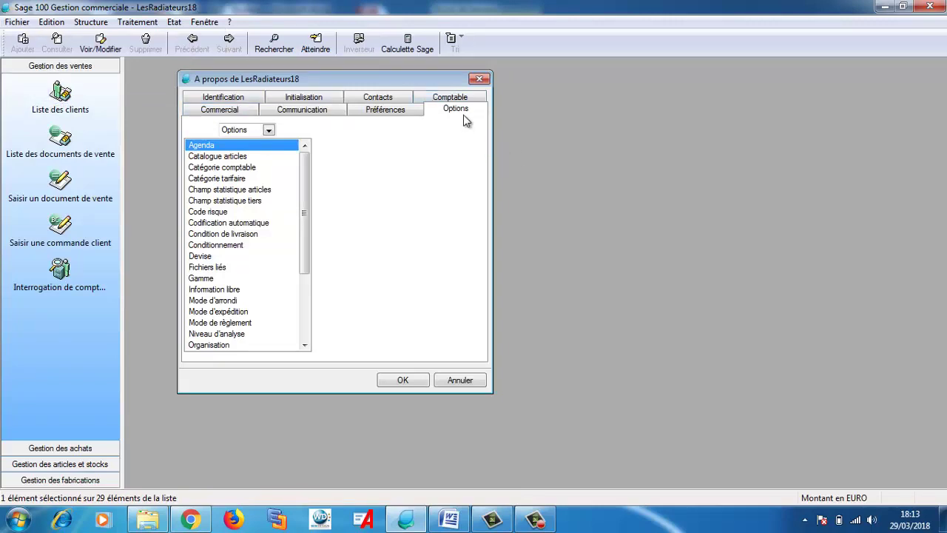
double_click(226, 179)
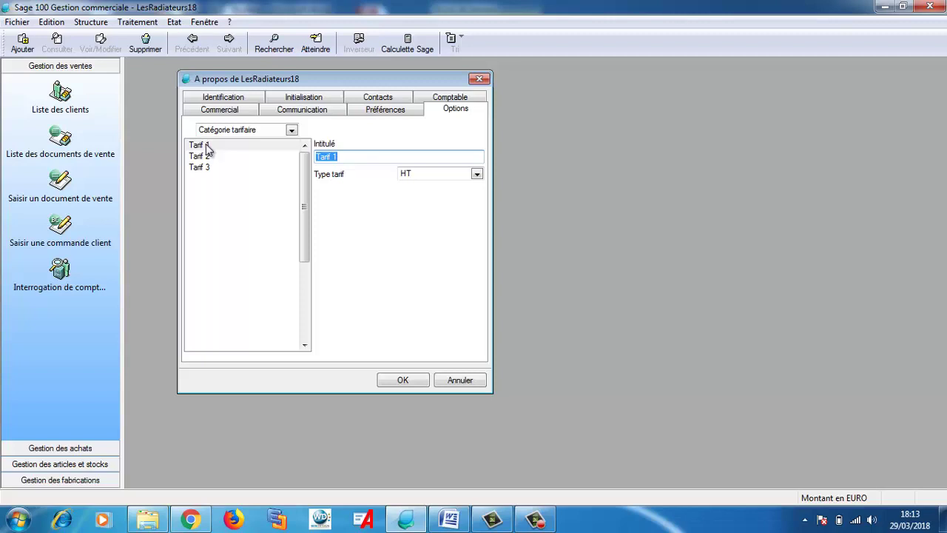
click(207, 147)
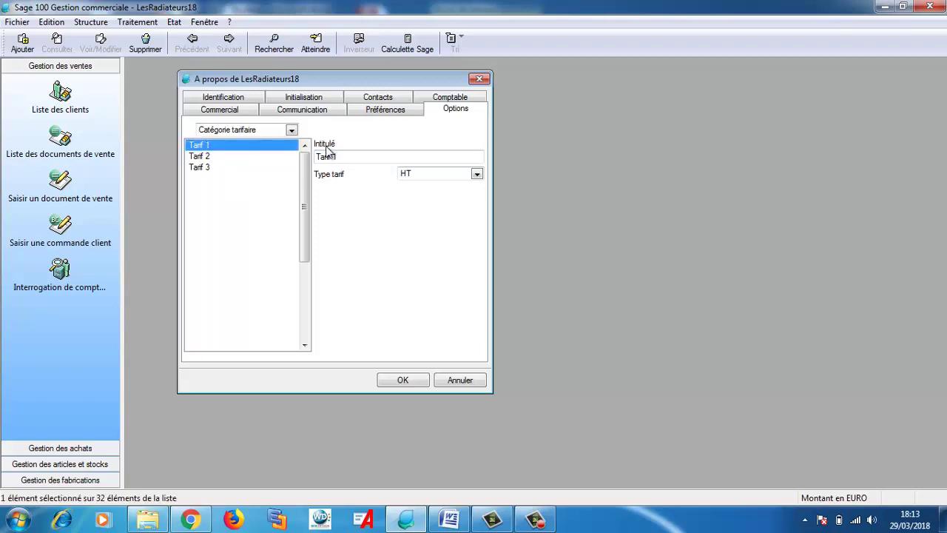
click(346, 157)
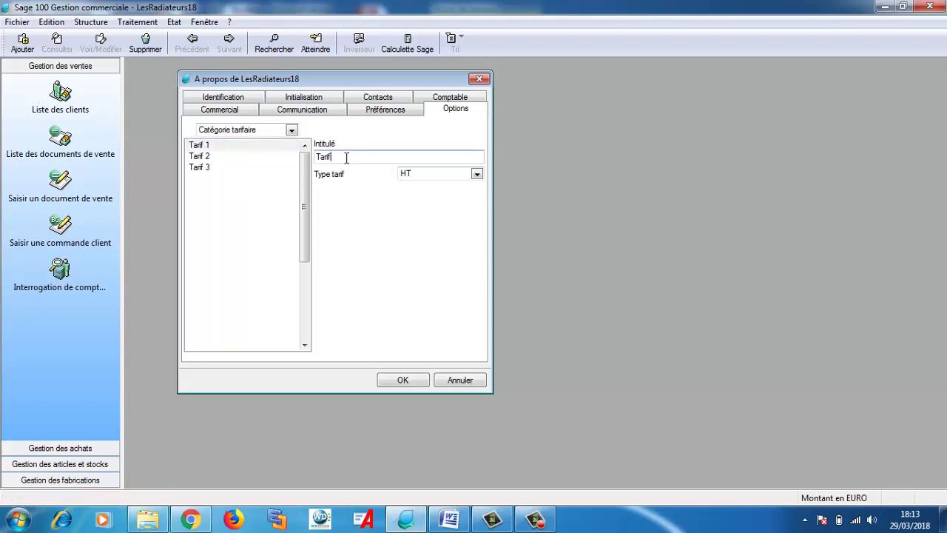
key(BackSpace)
key(BackSpace)
key(BackSpace)
key(BackSpace)
key(BackSpace)
text(Grossiste)
key(Return)
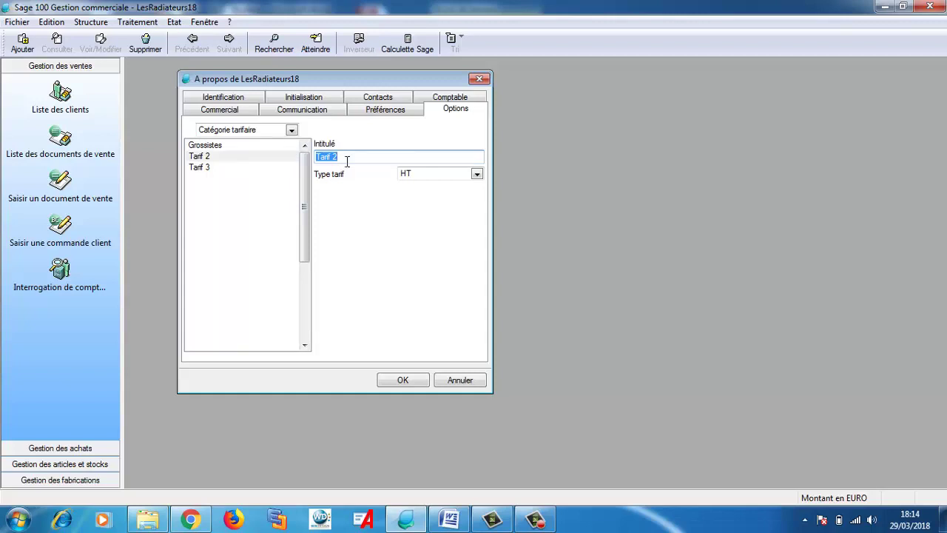
- Rename tariff categories Tarif 2 as Détaillants and Tarif 3 as Clients fidèles, and save the company settings
text(Détaillants)
key(Return)
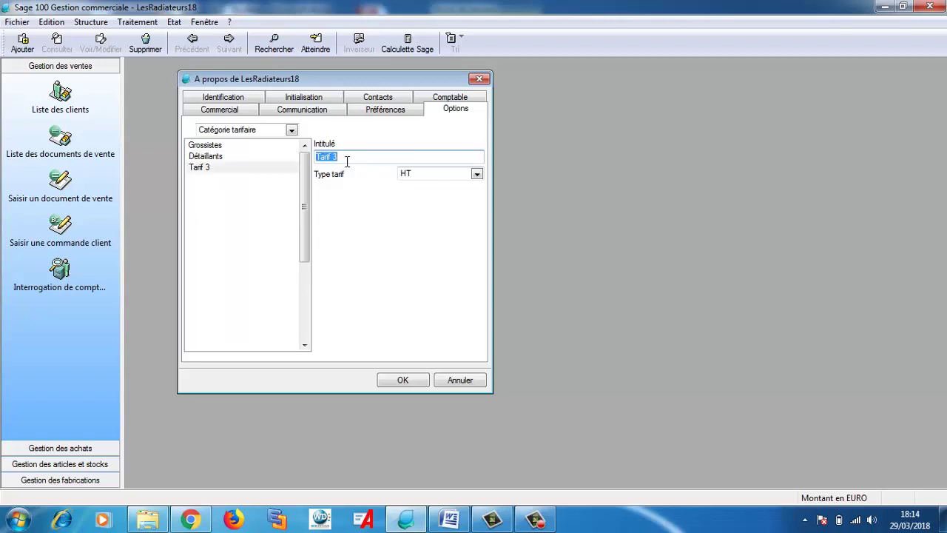
text(Clients fidèles)
key(Return)
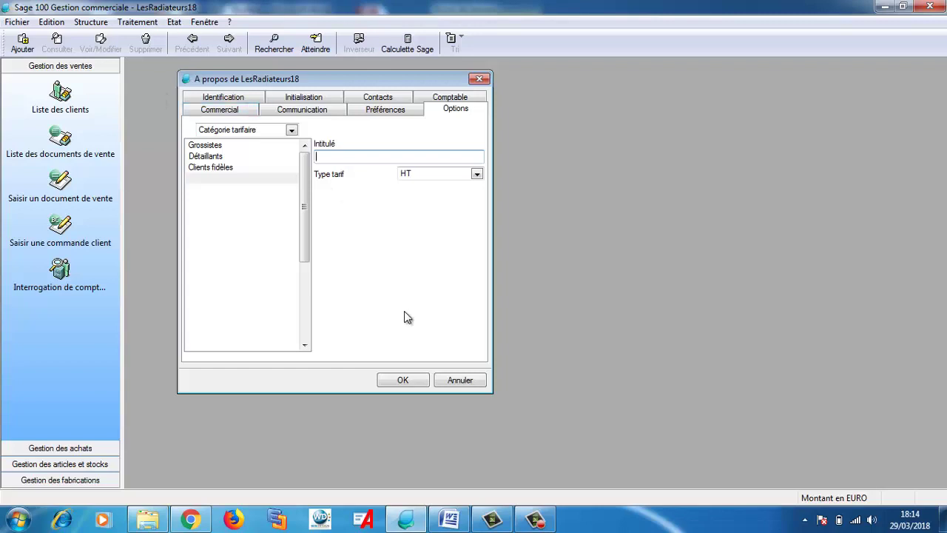
click(400, 382)
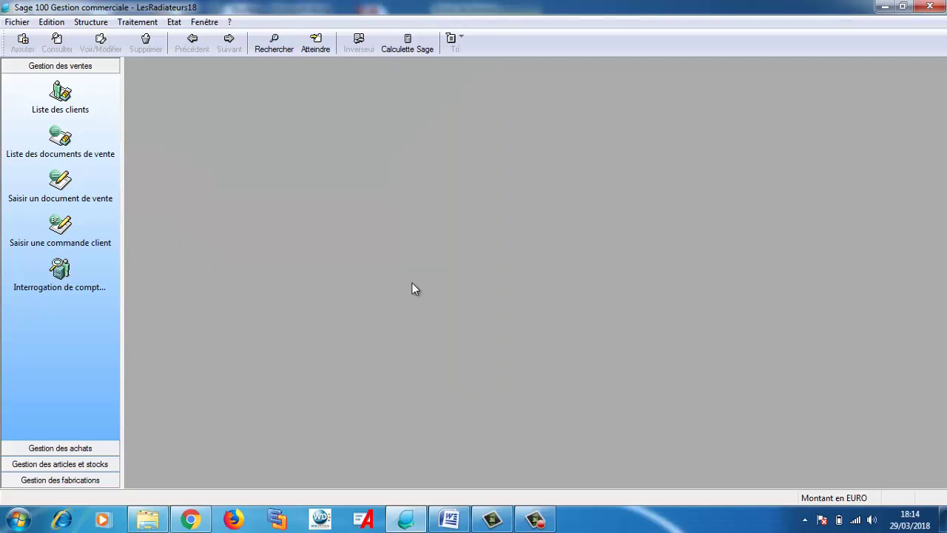
click(536, 519)
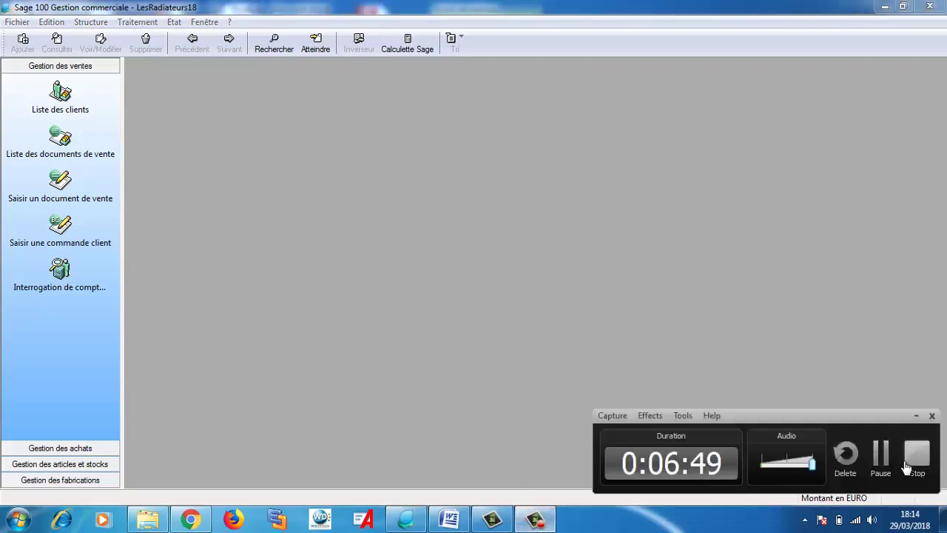